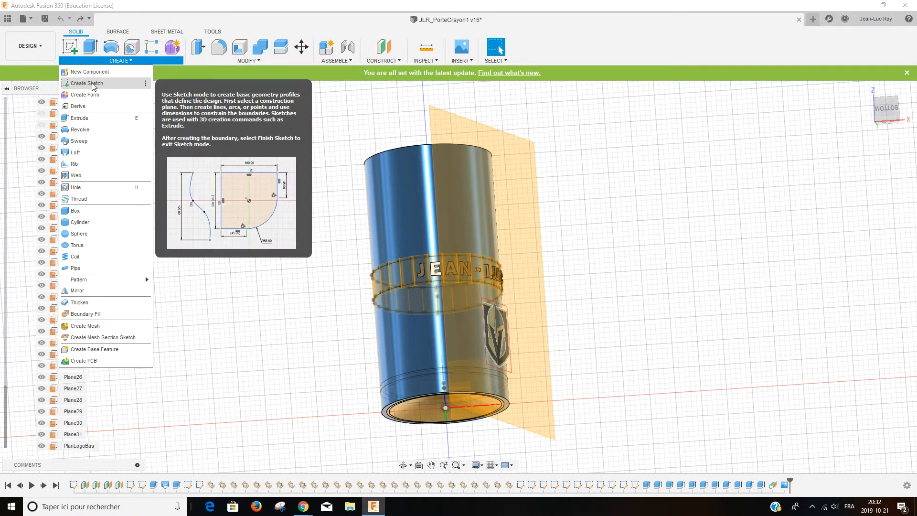
# Start a new sketch on the PlanLogoBas plane
pyautogui.click(83, 85)
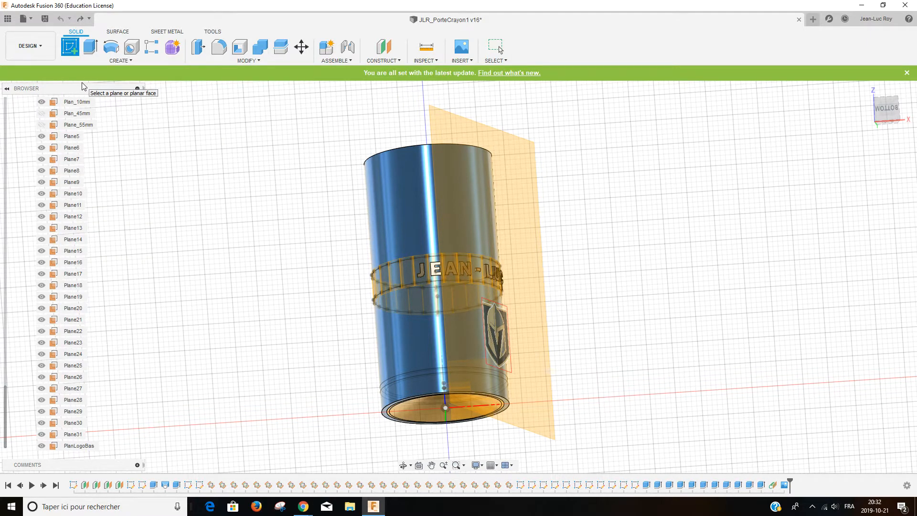
pyautogui.click(77, 447)
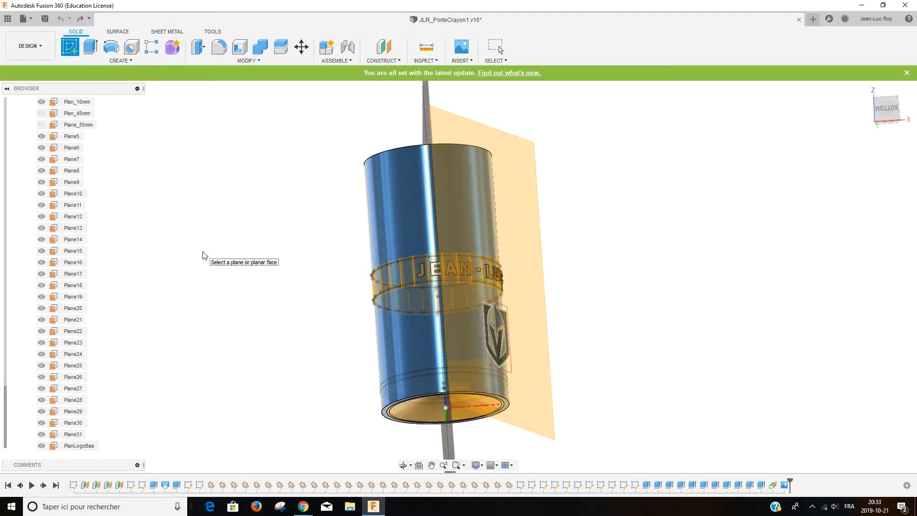
pyautogui.click(67, 446)
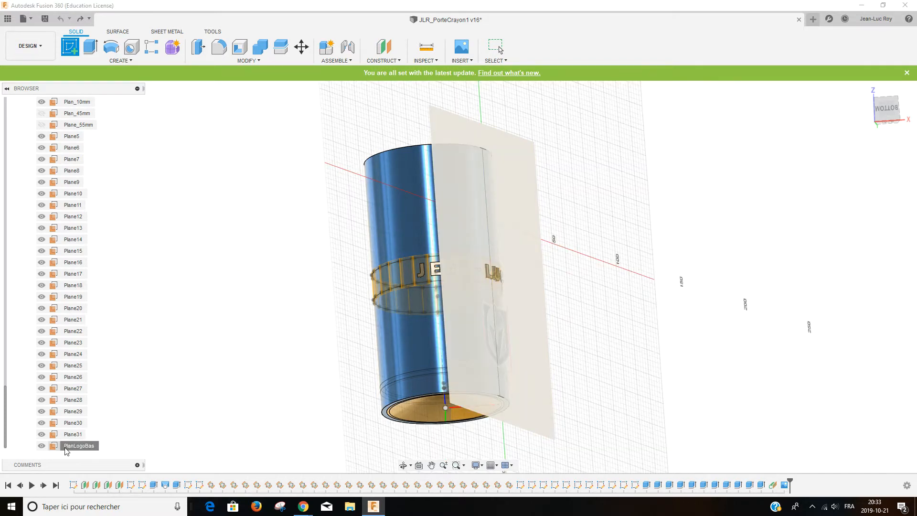
# Place a sketch point on the upper-left outer corner of the logo's white border
pyautogui.scroll(5, 390, 308)
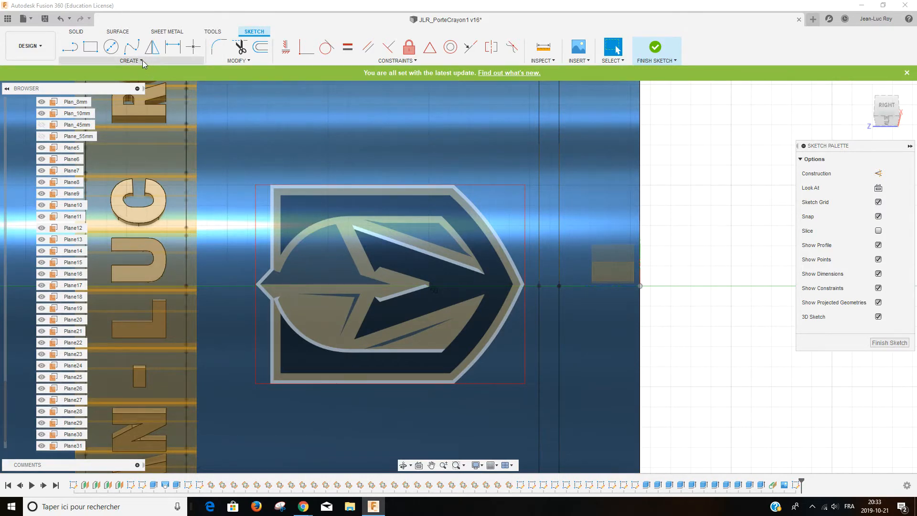
pyautogui.click(134, 60)
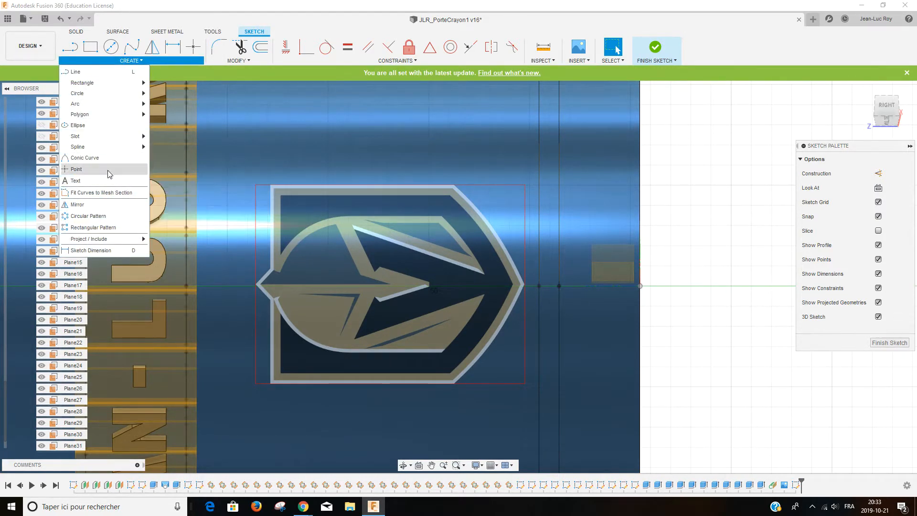
pyautogui.click(144, 170)
pyautogui.click(193, 50)
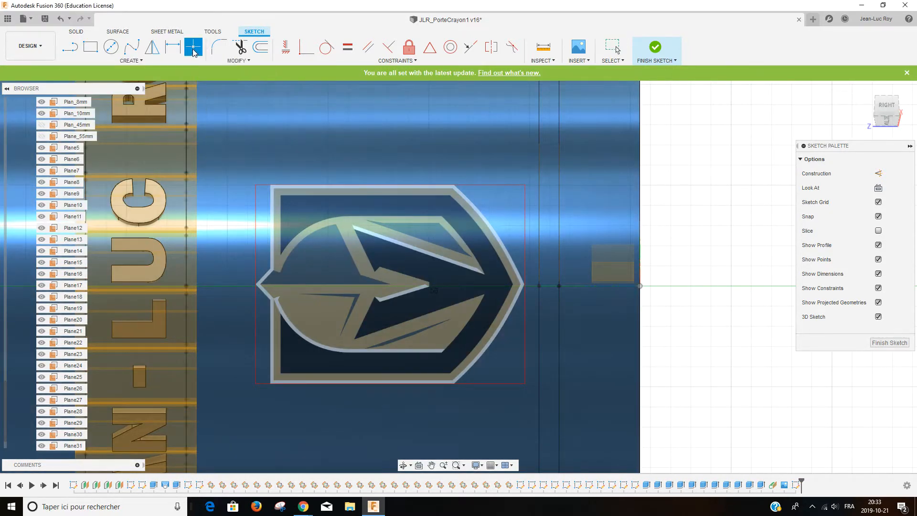
pyautogui.scroll(2, 272, 265)
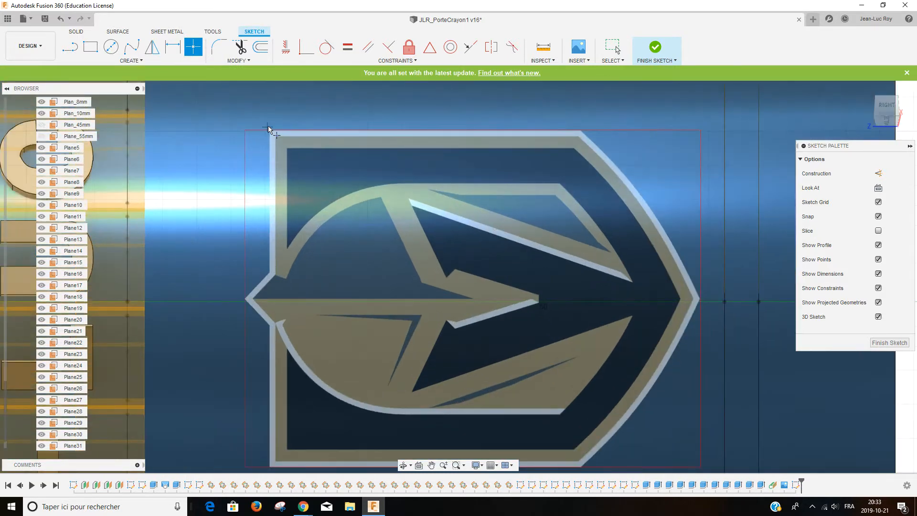
pyautogui.scroll(2, 269, 134)
pyautogui.scroll(4, 270, 134)
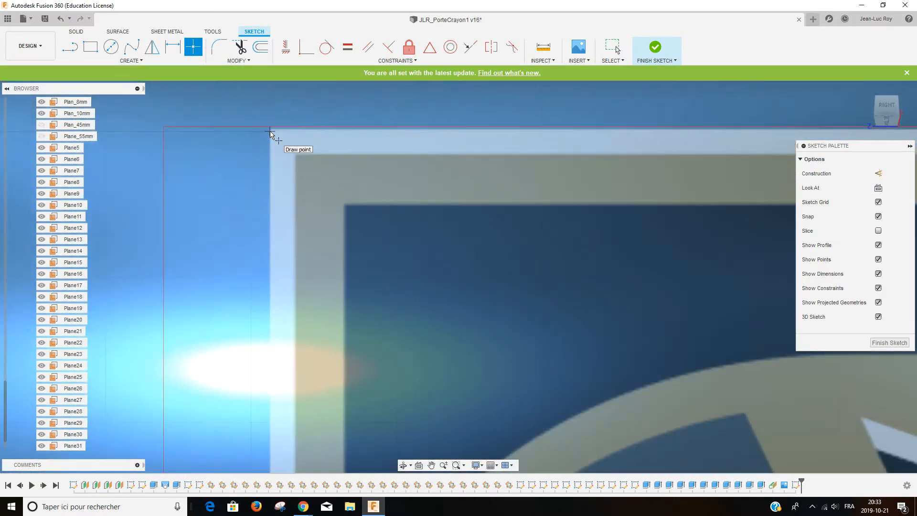
pyautogui.scroll(2, 270, 133)
pyautogui.click(271, 129)
# Place a sketch point on the lower-left outer corner of the logo's white border
pyautogui.scroll(-8, 283, 205)
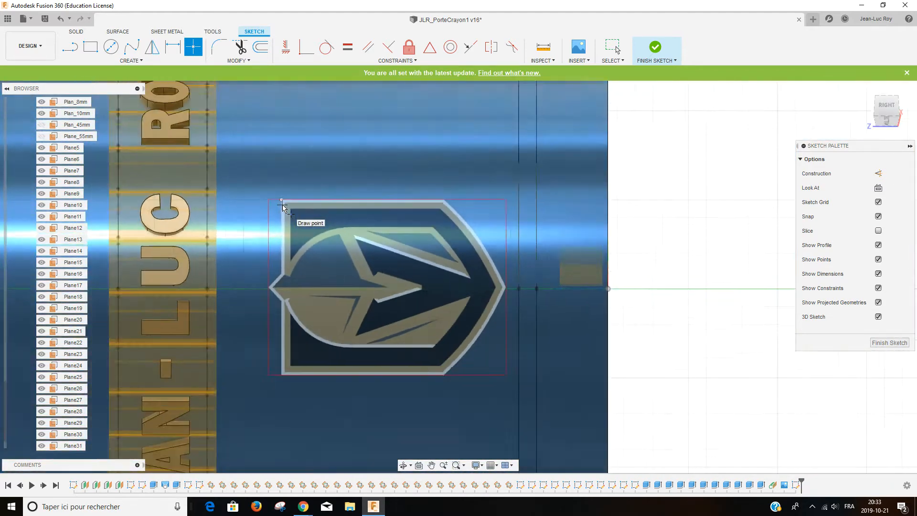
pyautogui.scroll(8, 283, 206)
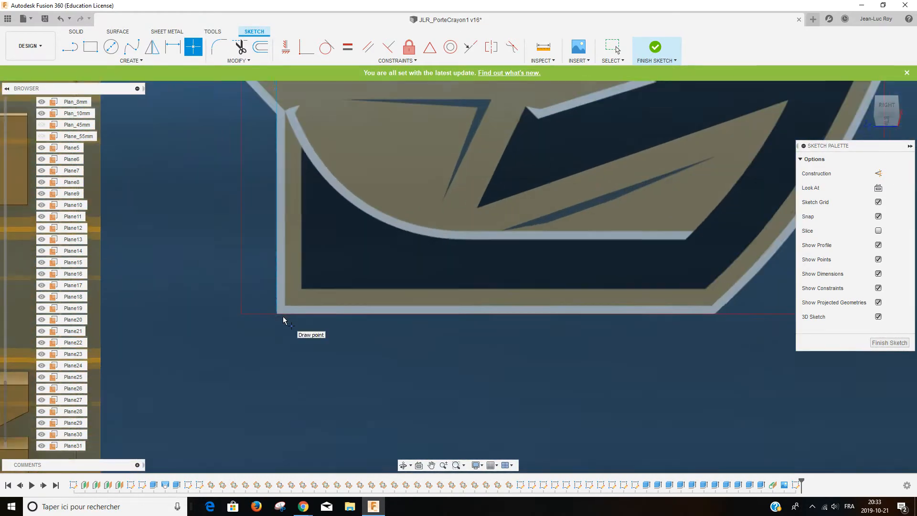
pyautogui.scroll(3, 283, 320)
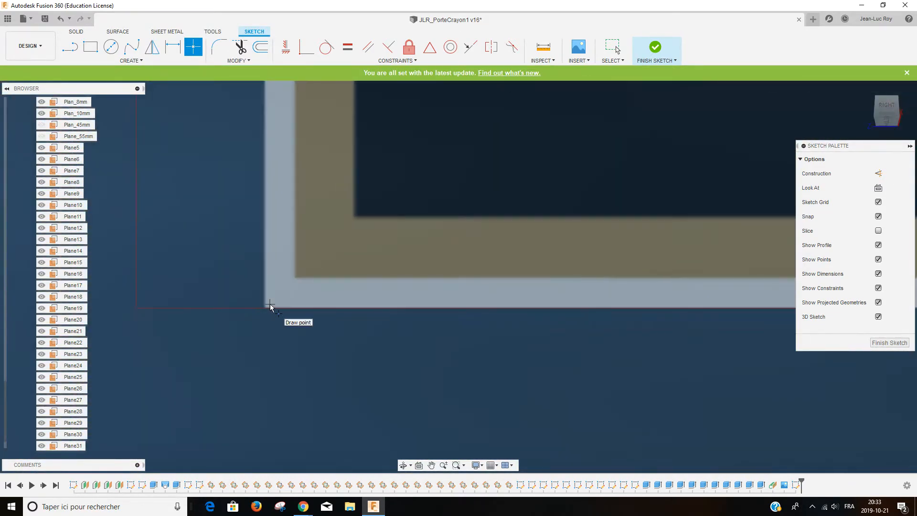
pyautogui.scroll(2, 265, 310)
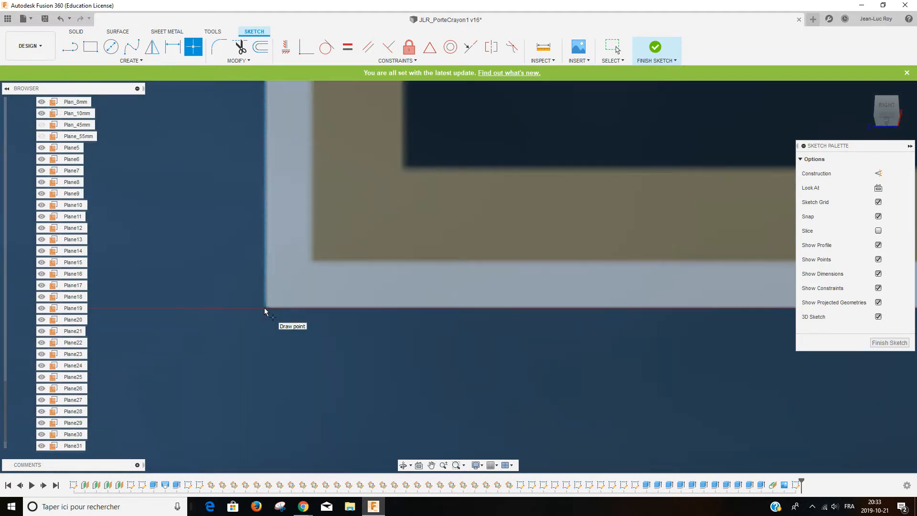
pyautogui.click(264, 308)
# Place a sketch point on the outer border's lower corner where the straight edge meets the curved side
pyautogui.scroll(-5, 330, 335)
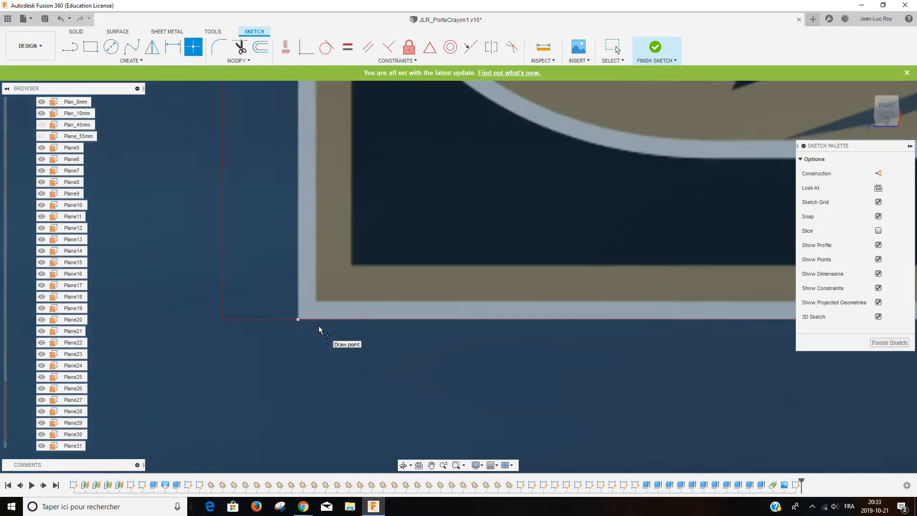
pyautogui.scroll(5, 515, 316)
pyautogui.scroll(2, 512, 333)
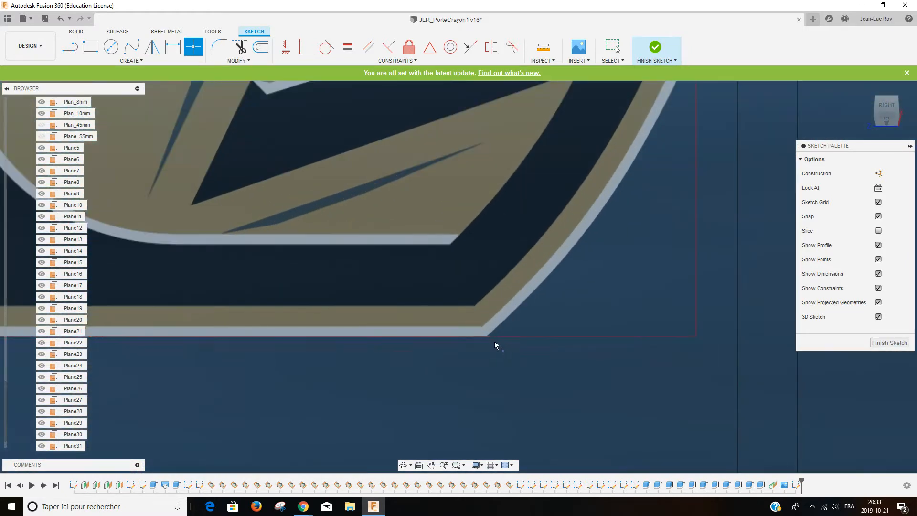
pyautogui.scroll(4, 488, 343)
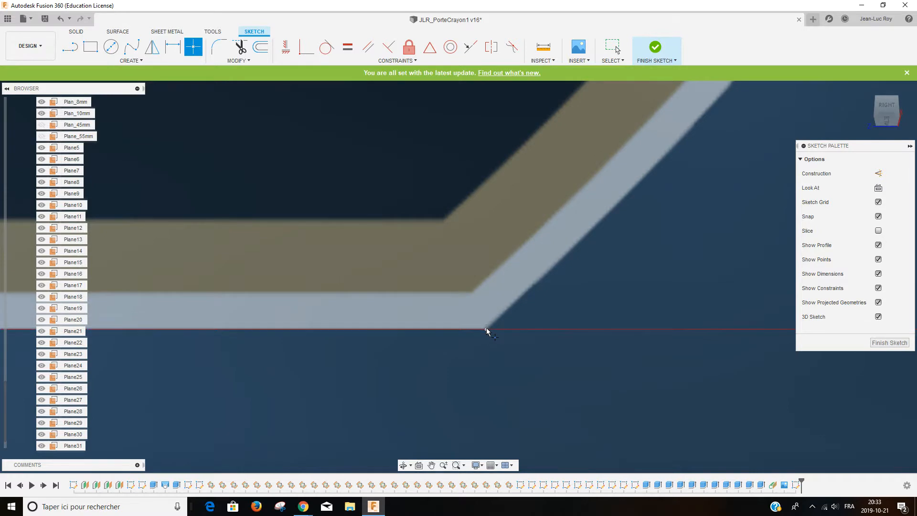
# Place a sketch point on the white border's outer edge where the lower vertical segment meets the pointed tip
pyautogui.scroll(-5, 486, 330)
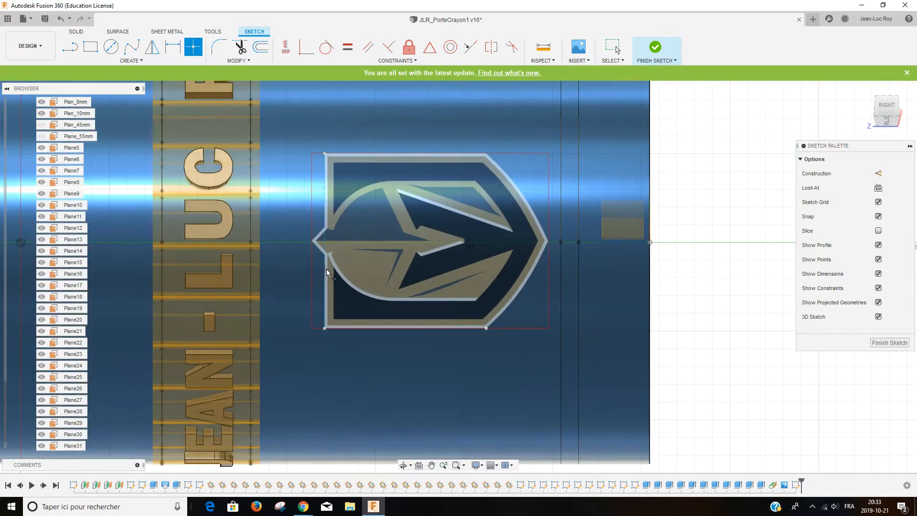
pyautogui.scroll(6, 328, 262)
pyautogui.scroll(4, 323, 208)
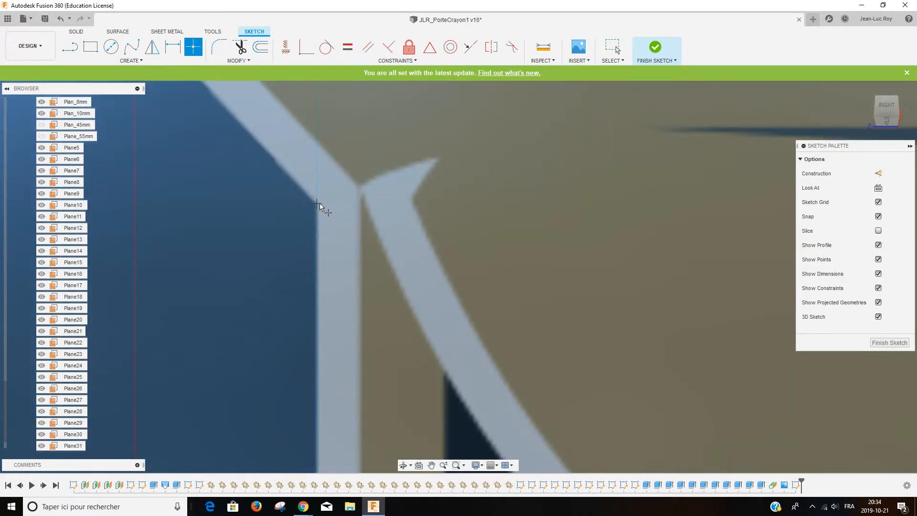
pyautogui.click(318, 205)
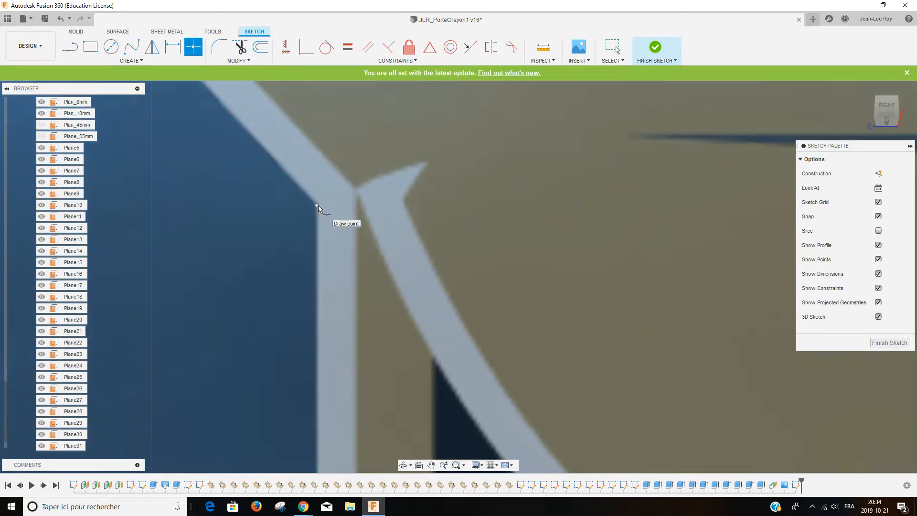
# Place a sketch point on the white border's outer edge where the upper vertical segment meets the pointed tip
pyautogui.scroll(-5, 318, 209)
pyautogui.scroll(5, 321, 170)
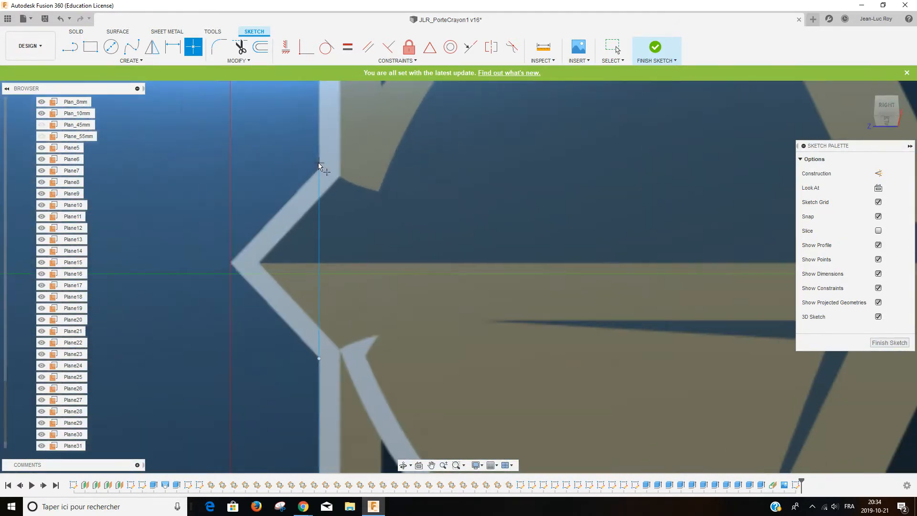
pyautogui.scroll(2, 319, 166)
pyautogui.scroll(-6, 320, 166)
pyautogui.scroll(2, 317, 170)
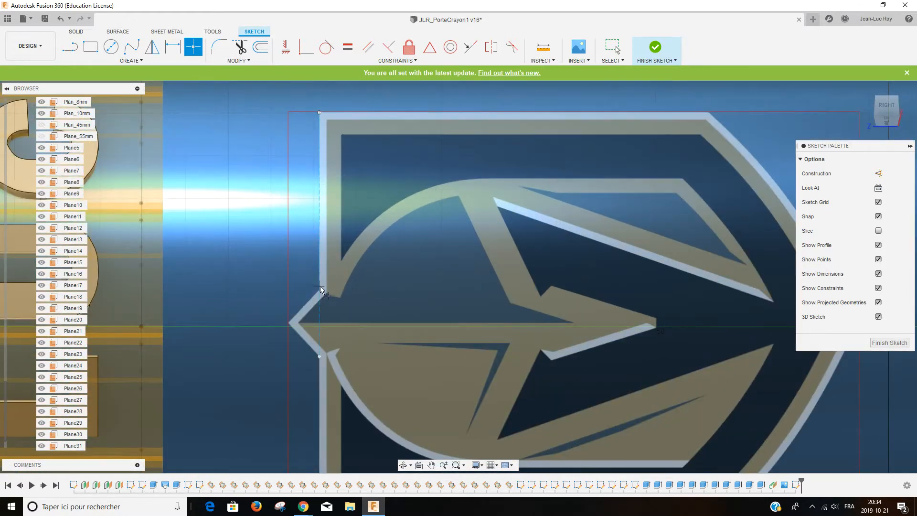
pyautogui.scroll(4, 320, 292)
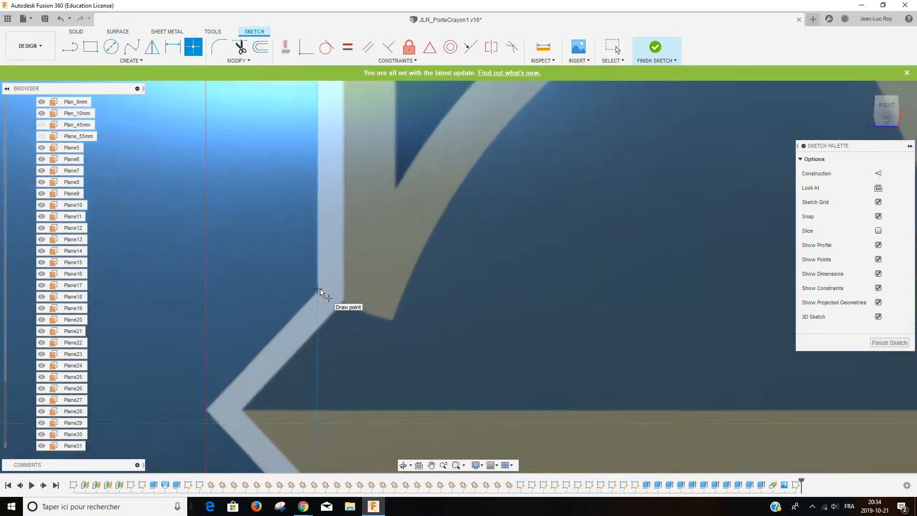
pyautogui.scroll(-3, 320, 293)
pyautogui.scroll(5, 320, 293)
pyautogui.scroll(1, 320, 292)
pyautogui.click(320, 290)
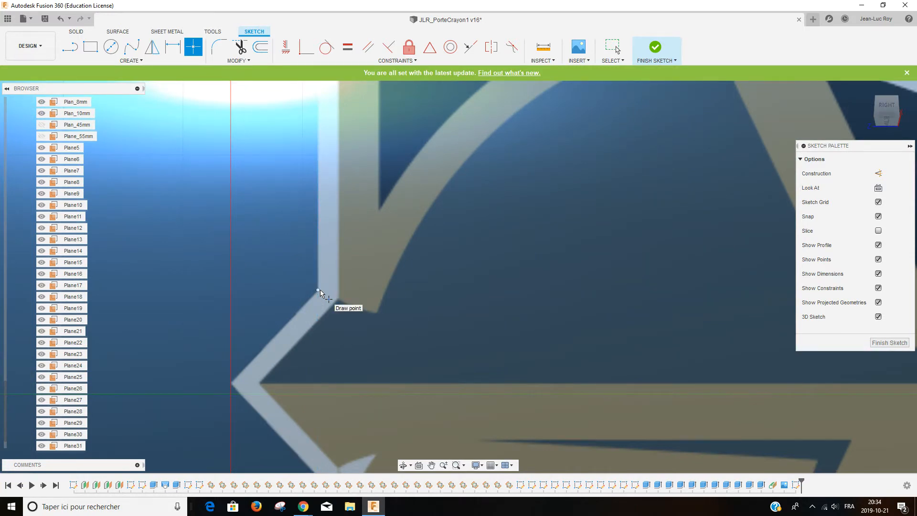
# Place sketch points on the inner and outer vertices of the white border's pointed left tip
pyautogui.scroll(5, 231, 386)
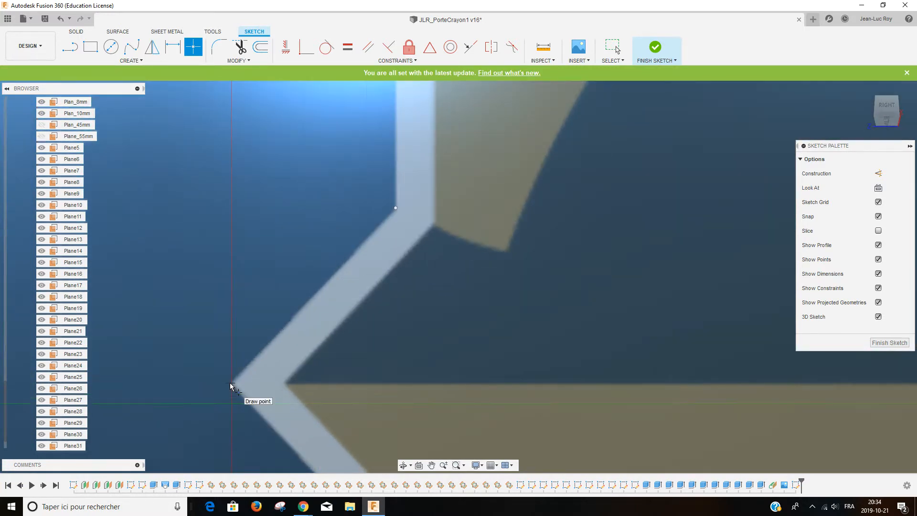
pyautogui.scroll(2, 328, 393)
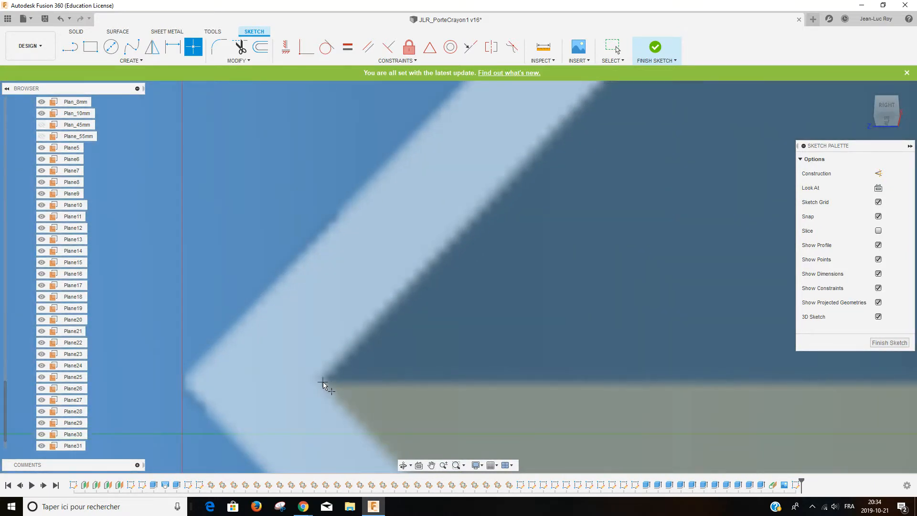
pyautogui.click(322, 382)
pyautogui.click(181, 382)
# Place a sketch point on the white border's inner upper-left corner, where it meets the gold band
pyautogui.scroll(-10, 185, 381)
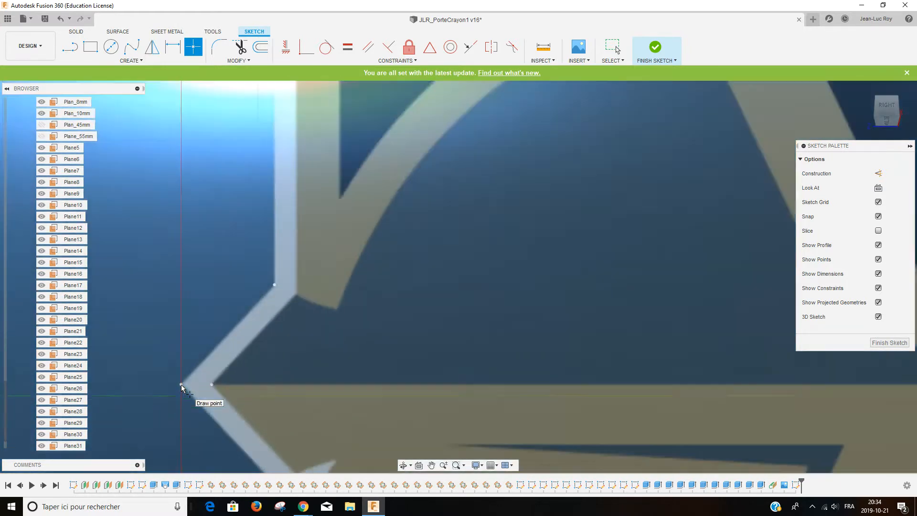
pyautogui.scroll(3, 229, 139)
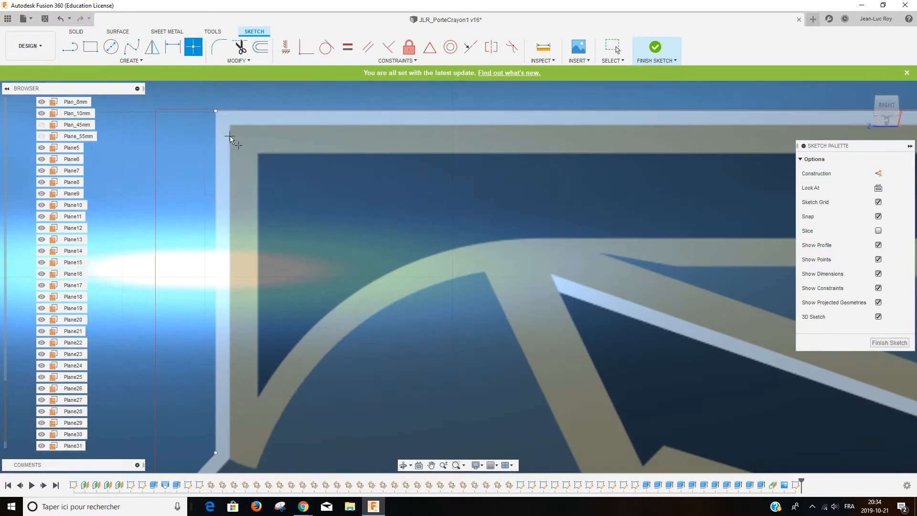
pyautogui.scroll(5, 230, 125)
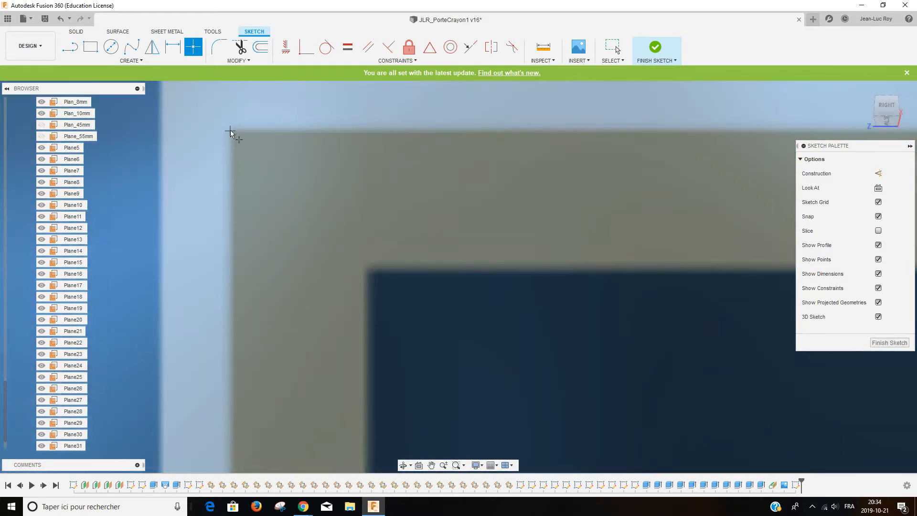
pyautogui.scroll(3, 229, 129)
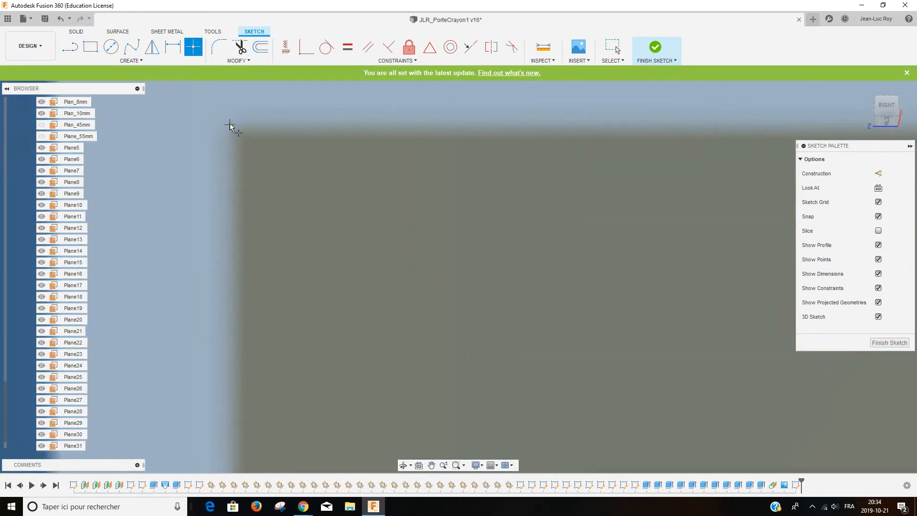
# Place a sketch point on the white border's inner edge at the bend above the pointed tip
pyautogui.scroll(-3, 230, 125)
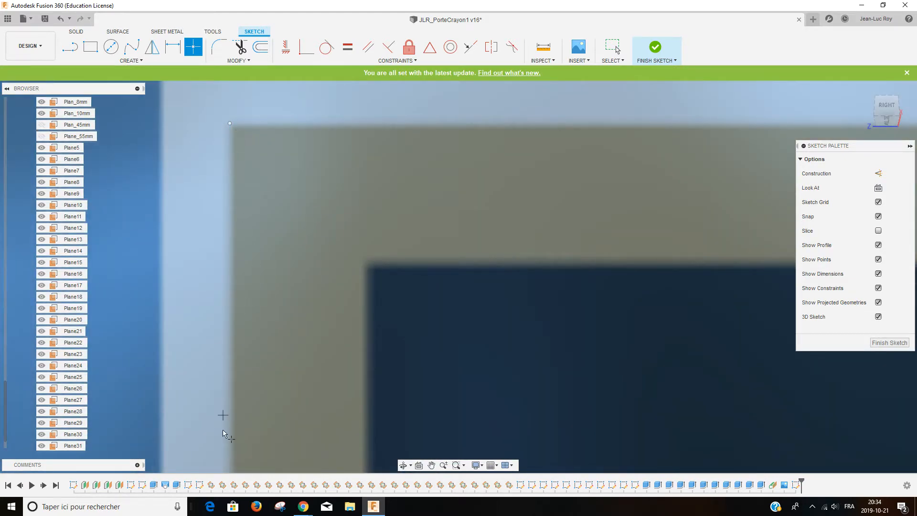
pyautogui.scroll(-6, 222, 430)
pyautogui.scroll(-8, 213, 452)
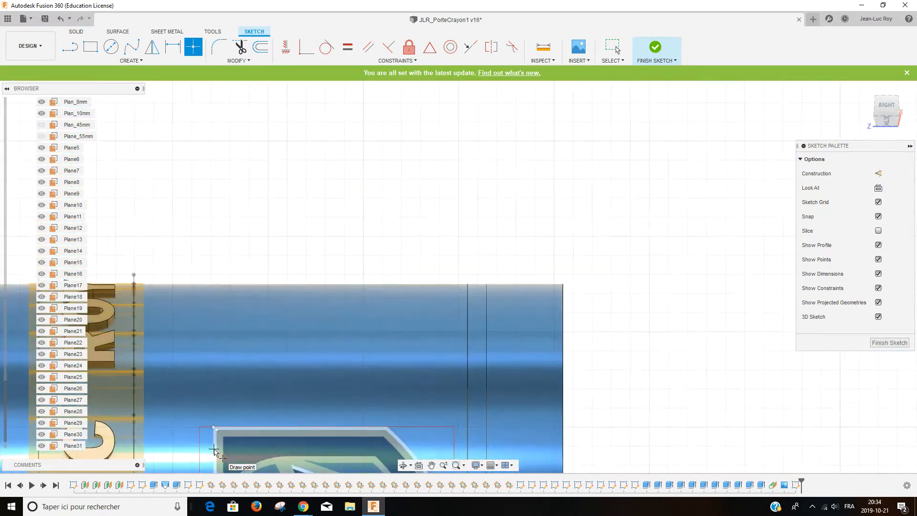
pyautogui.scroll(10, 225, 464)
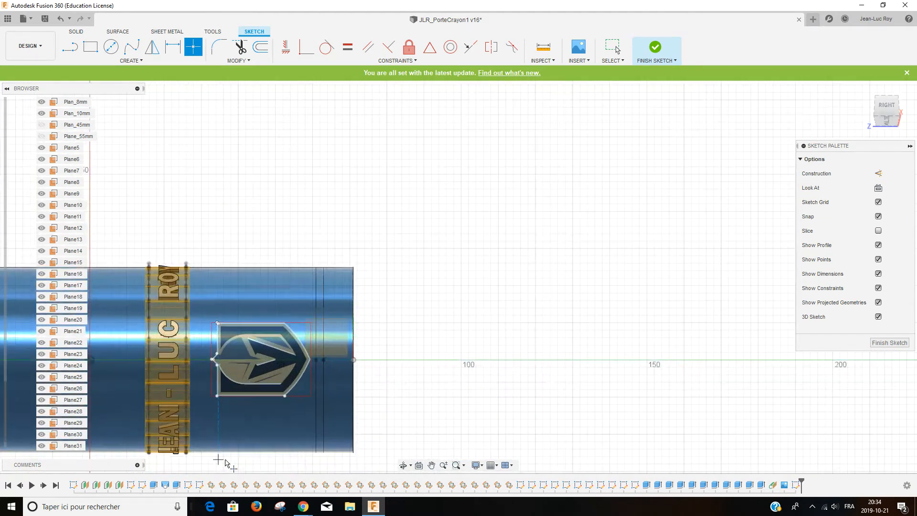
pyautogui.scroll(10, 210, 205)
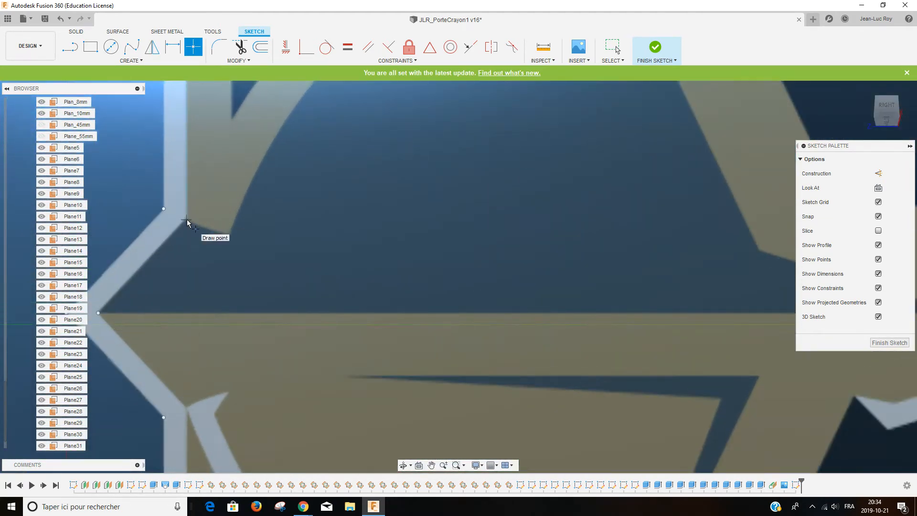
pyautogui.scroll(5, 190, 219)
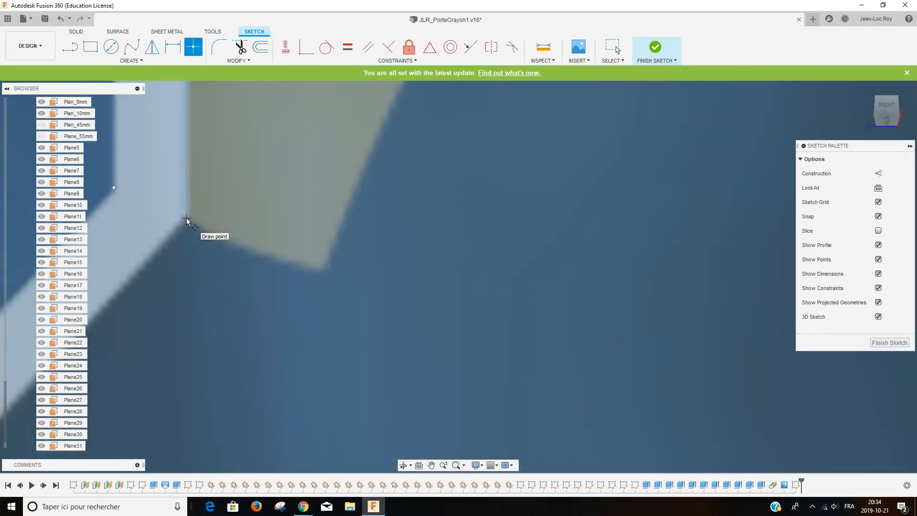
# Place a sketch point on the white border's inner edge at the bend below the pointed left tip
pyautogui.scroll(-10, 184, 320)
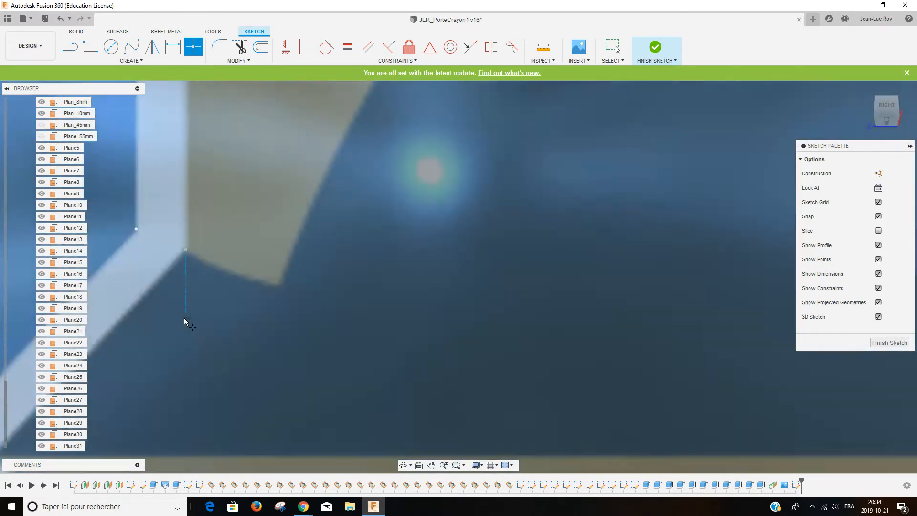
pyautogui.scroll(10, 181, 361)
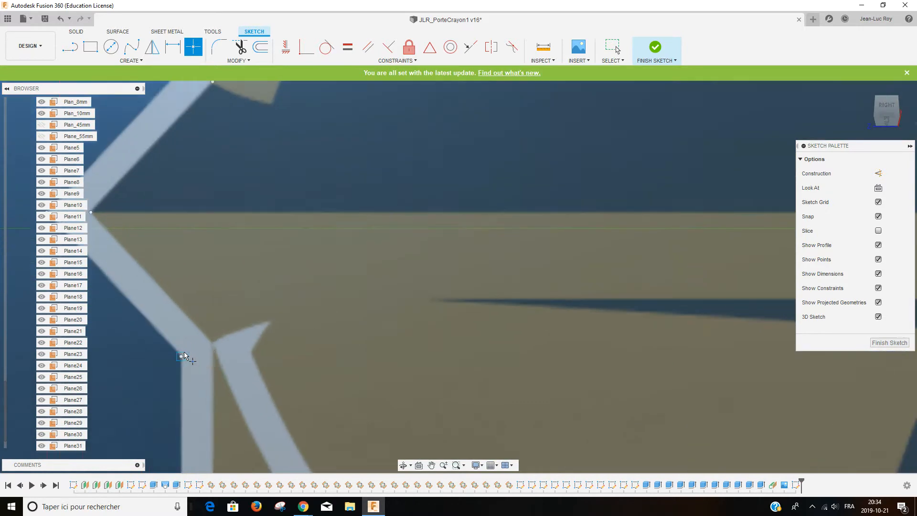
pyautogui.scroll(5, 211, 345)
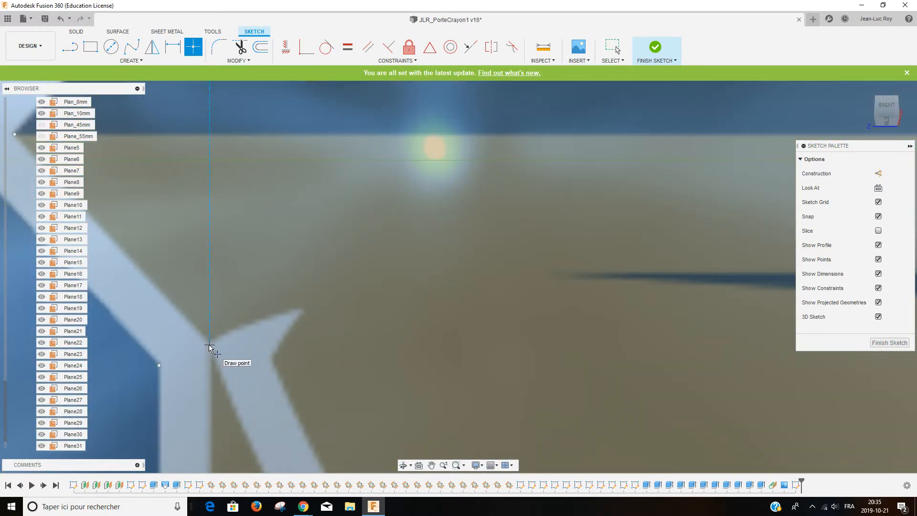
# Place a sketch point on the white border's inner lower-left corner, where it meets the gold band
pyautogui.scroll(-4, 209, 351)
pyautogui.scroll(10, 200, 228)
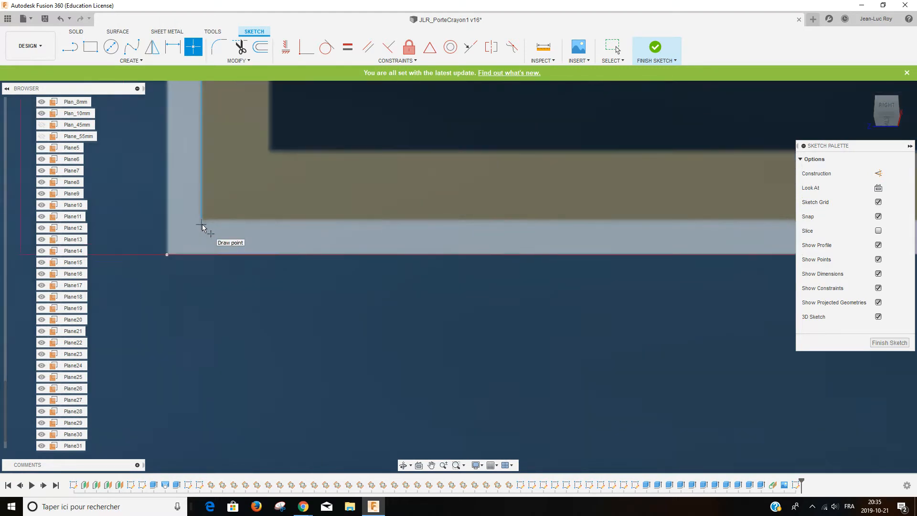
pyautogui.scroll(-2, 202, 212)
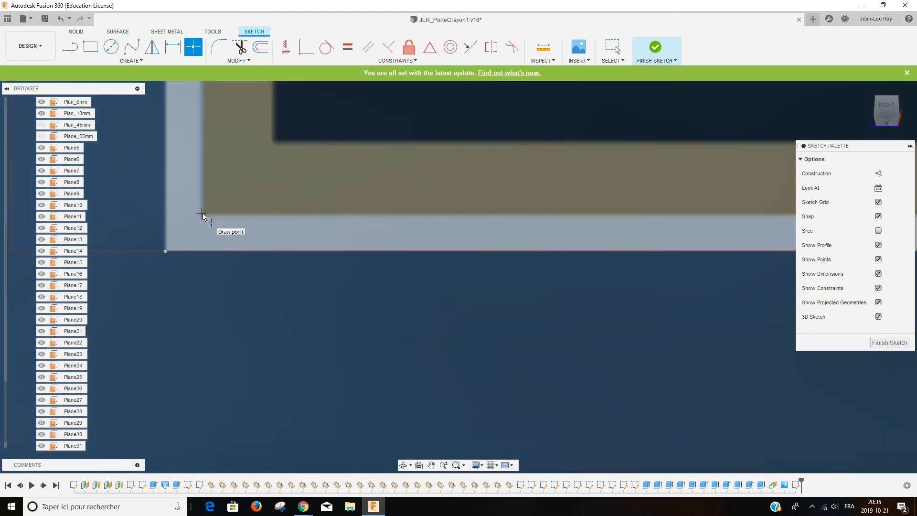
pyautogui.click(202, 213)
# Place a sketch point on the white border's inner lower-right corner, where the bottom edge turns into the curved side
pyautogui.scroll(-10, 598, 207)
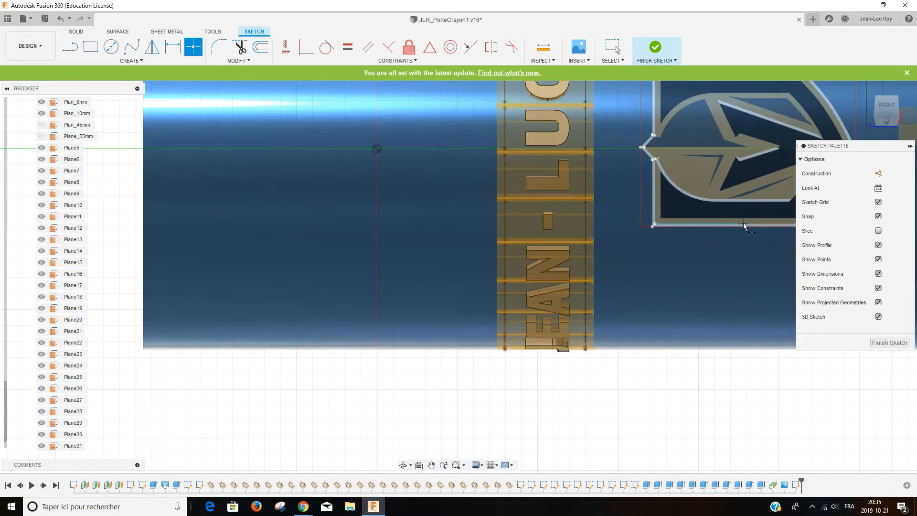
pyautogui.moveTo(744, 226); pyautogui.dragTo(396, 260, button='middle')
pyautogui.scroll(5, 430, 257)
pyautogui.scroll(8, 431, 256)
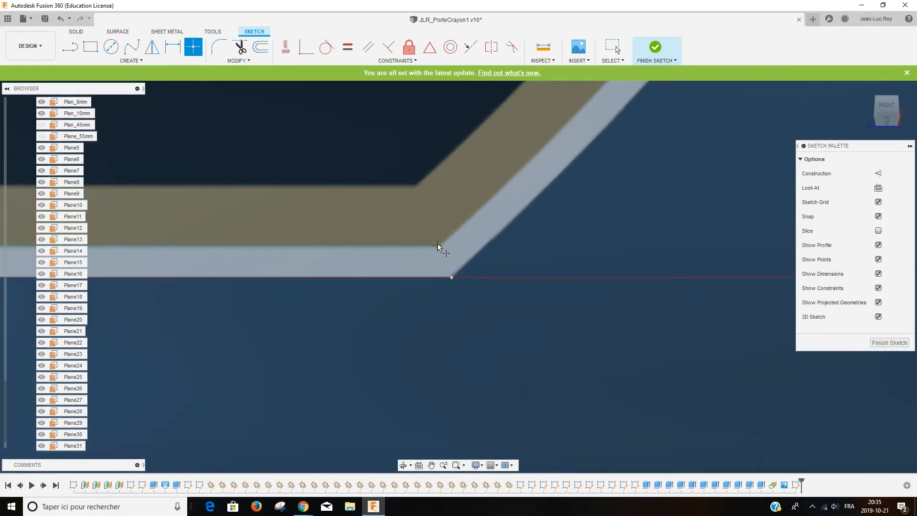
pyautogui.scroll(3, 438, 247)
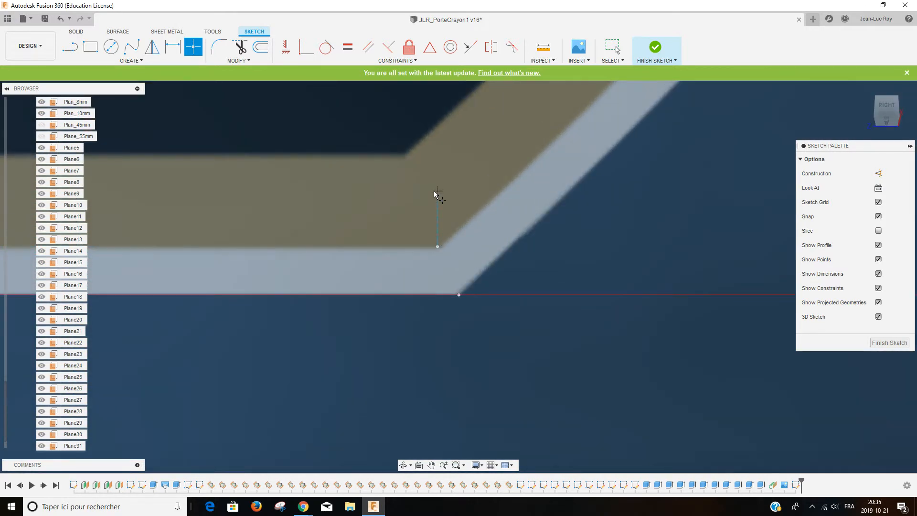
# Place a sketch point on the white border's inner upper-right corner, where the top edge turns into the curved side
pyautogui.scroll(-12, 434, 194)
pyautogui.scroll(-2, 434, 194)
pyautogui.scroll(10, 379, 138)
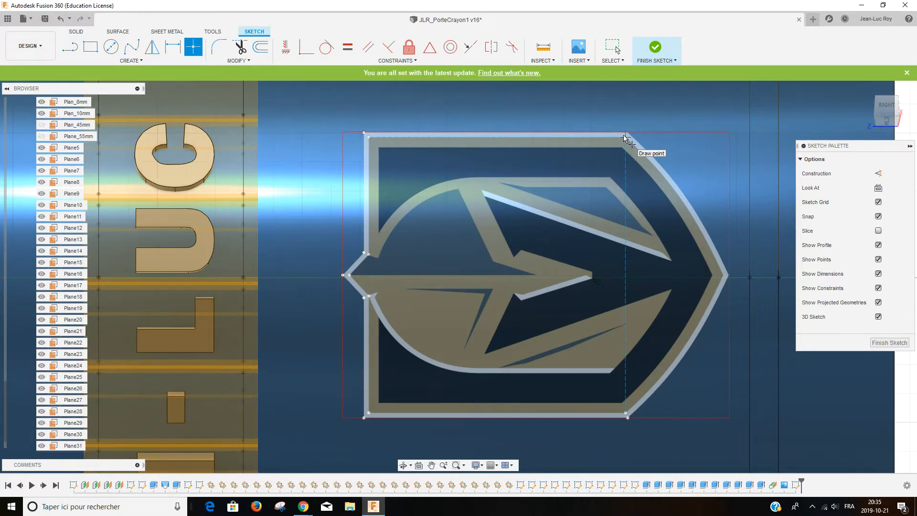
pyautogui.click(625, 138)
# Place a sketch point on the gold band's inner upper-right corner, beside the dark background
pyautogui.scroll(8, 627, 143)
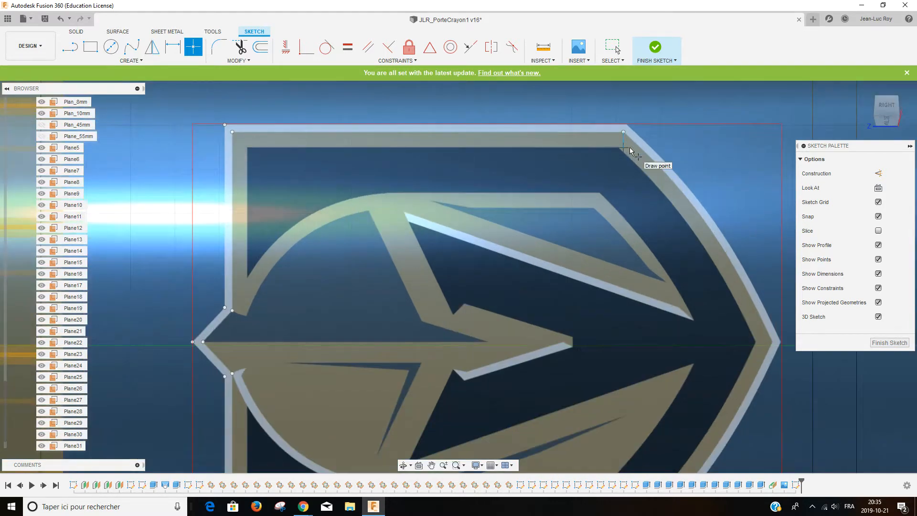
pyautogui.scroll(5, 610, 148)
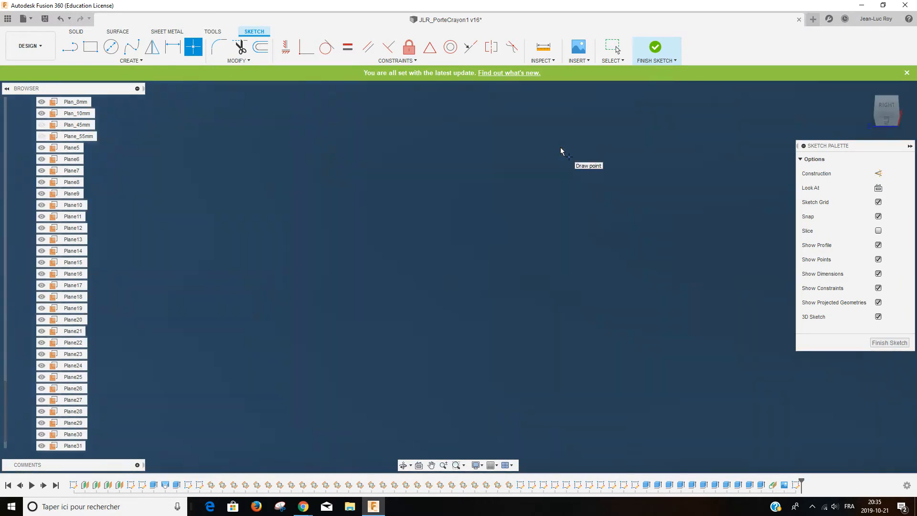
pyautogui.scroll(-6, 562, 151)
# Place a sketch point on the gold band's inner lower-right corner, vertically aligned with the matching upper one
pyautogui.scroll(-5, 561, 150)
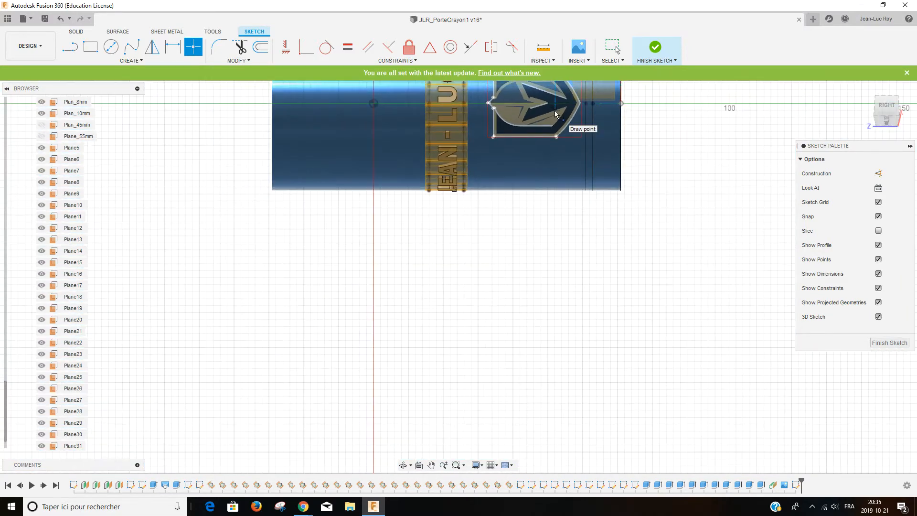
pyautogui.scroll(-4, 556, 113)
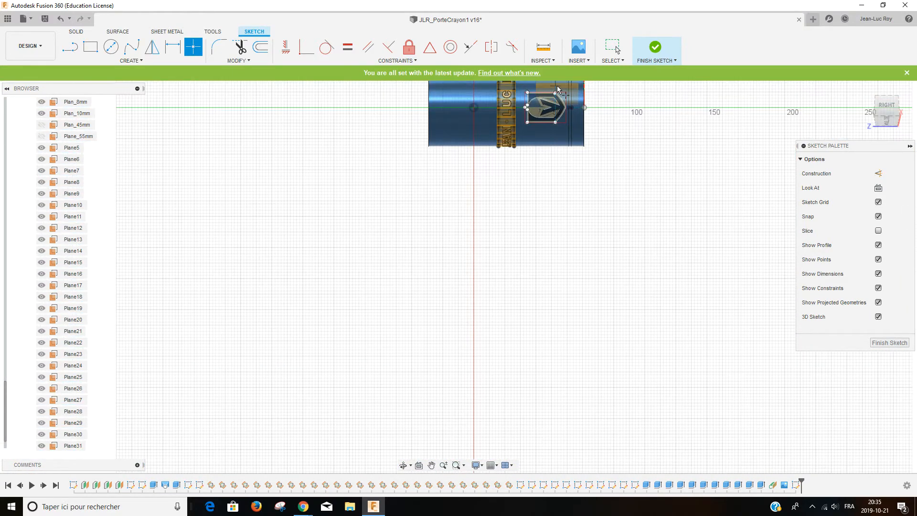
pyautogui.scroll(5, 557, 109)
pyautogui.scroll(2, 557, 109)
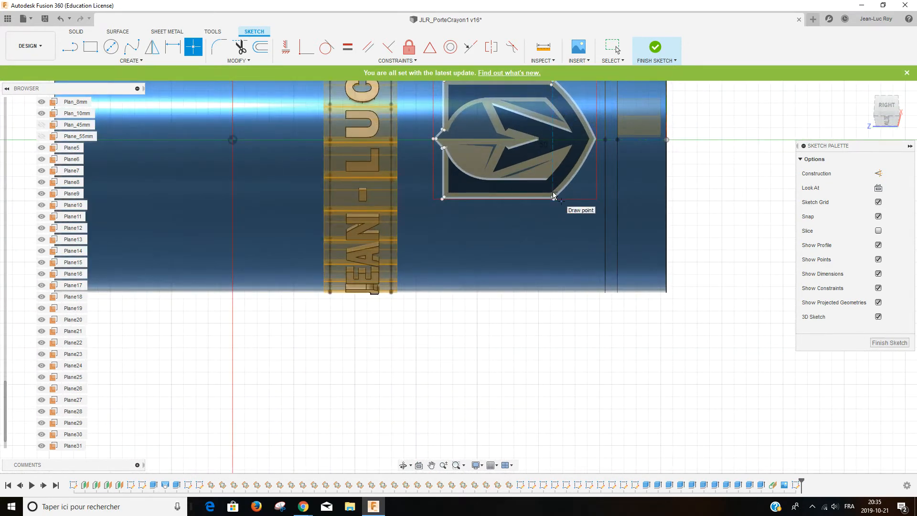
pyautogui.scroll(5, 553, 195)
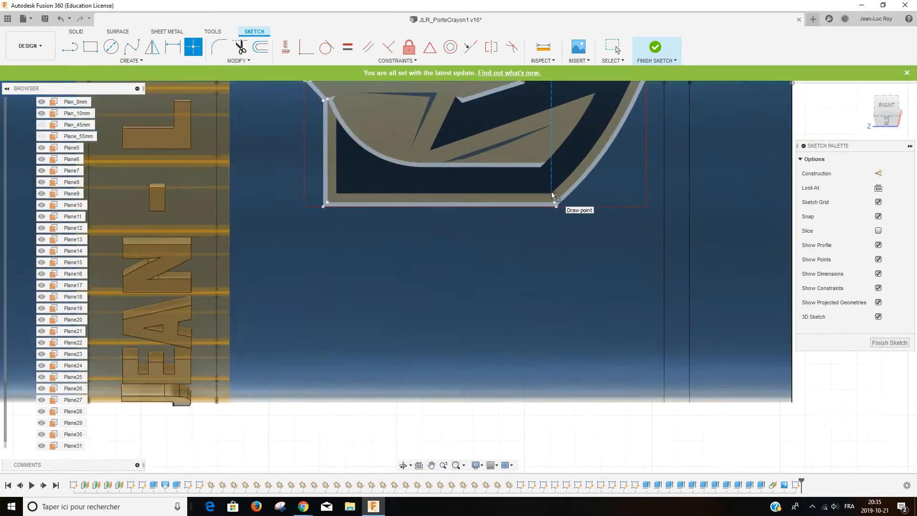
pyautogui.scroll(5, 551, 195)
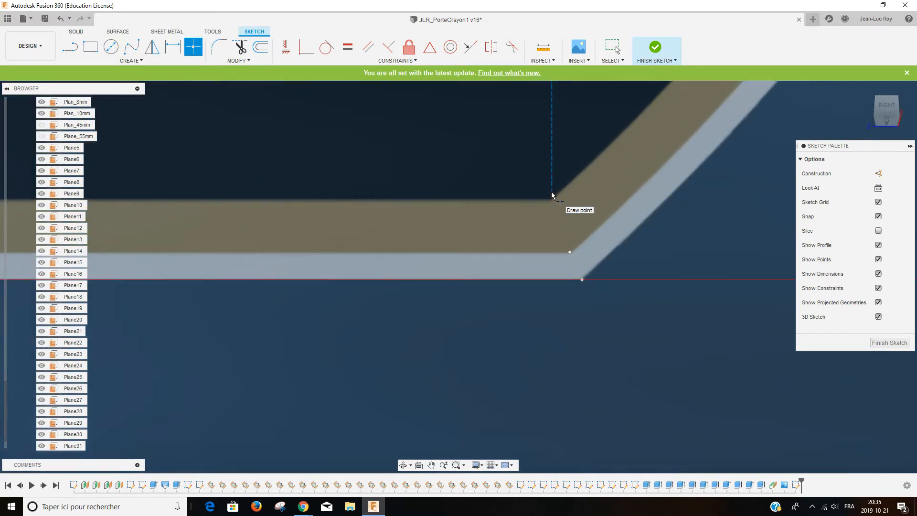
pyautogui.click(551, 201)
# Place a sketch point on the gold band's inner lower-left corner, level with its lower-right corner point
pyautogui.scroll(-5, 317, 202)
pyautogui.scroll(-4, 318, 205)
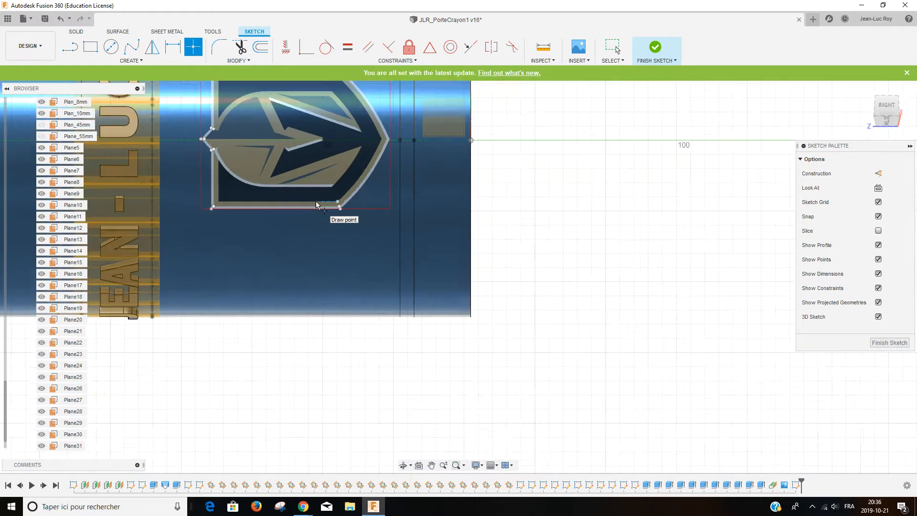
pyautogui.scroll(8, 253, 204)
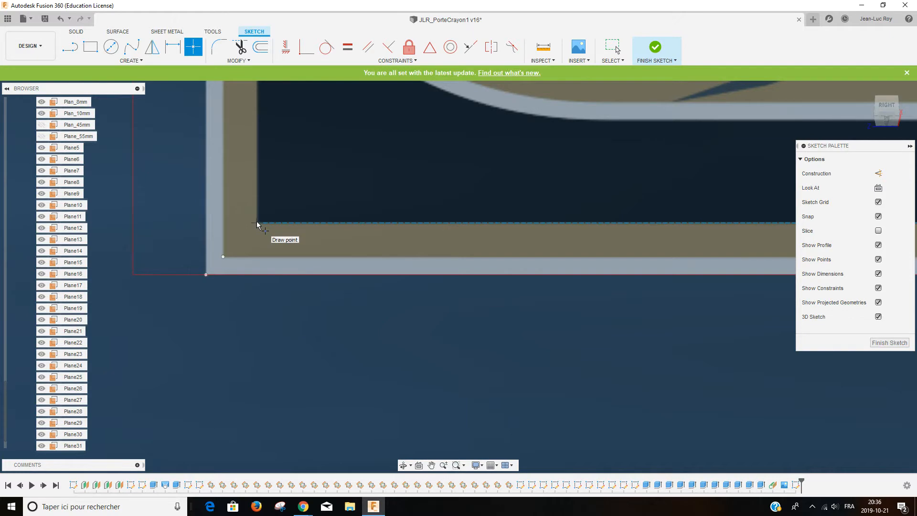
pyautogui.scroll(4, 256, 222)
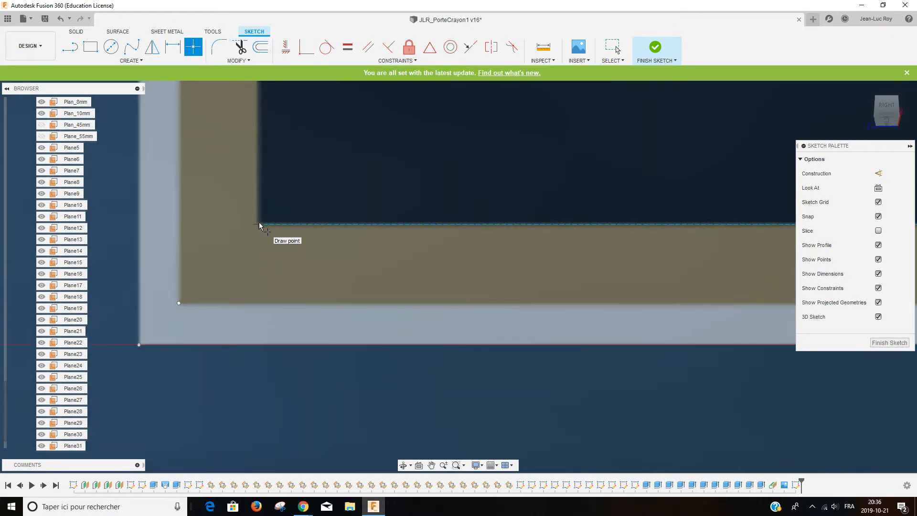
# Place a sketch point on the gold band's inner upper-left corner, beside the dark background
pyautogui.scroll(-10, 282, 146)
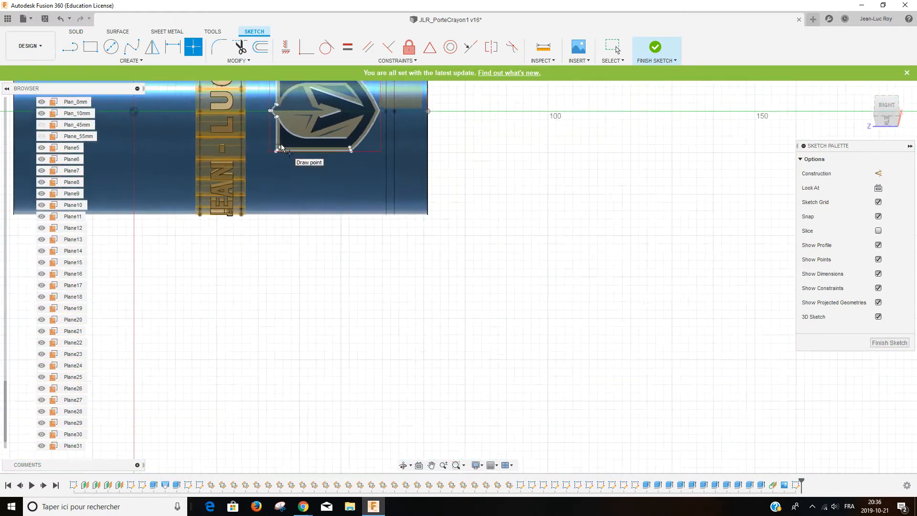
pyautogui.scroll(6, 282, 147)
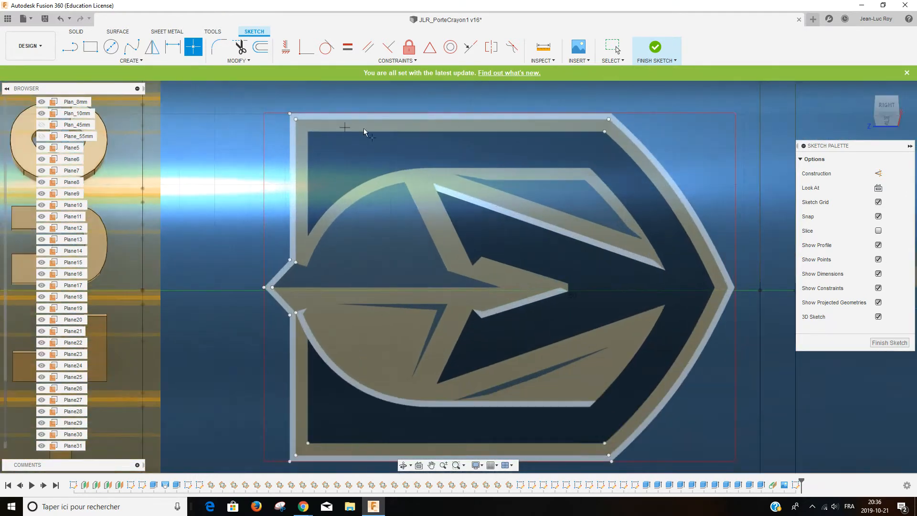
pyautogui.scroll(1, 382, 129)
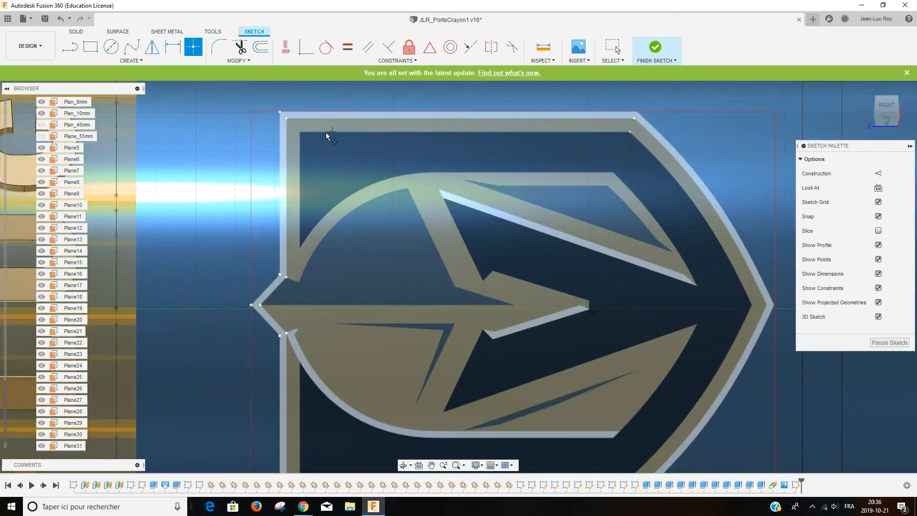
pyautogui.click(302, 133)
# Place sketch points where the gold band's inner left edge meets the emblem's curved outline, above and below the pointed tip
pyautogui.scroll(4, 299, 246)
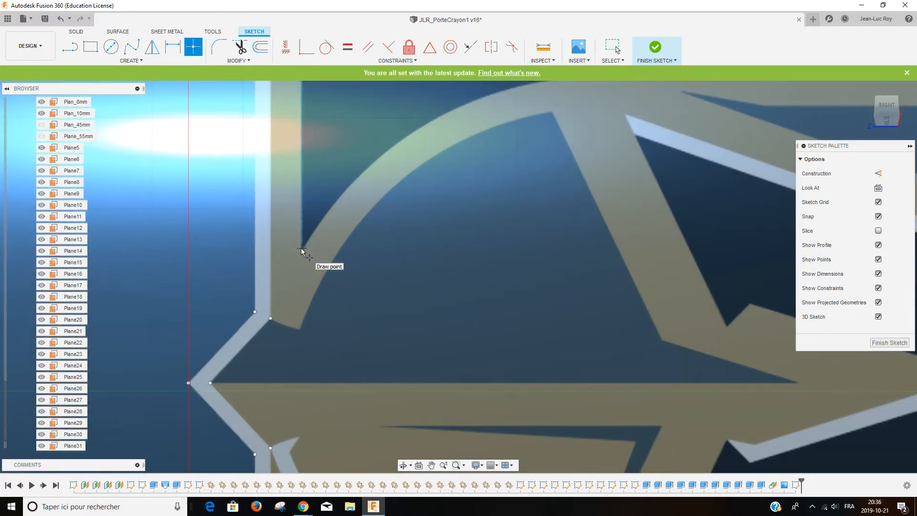
pyautogui.scroll(-4, 307, 280)
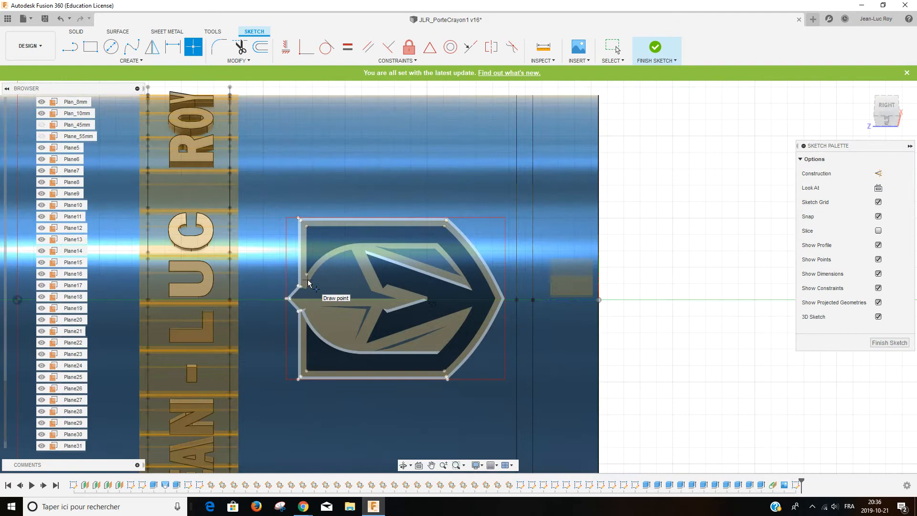
pyautogui.scroll(-2, 308, 283)
pyautogui.scroll(5, 310, 316)
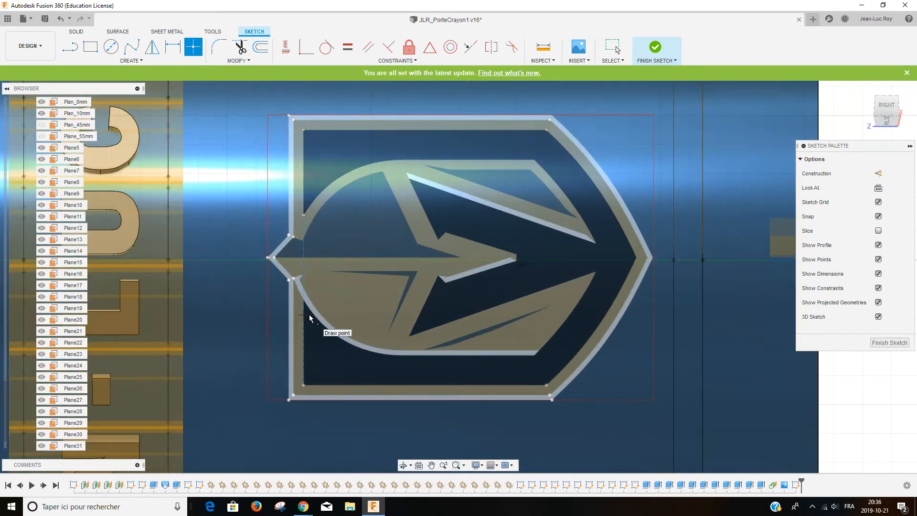
pyautogui.scroll(6, 310, 317)
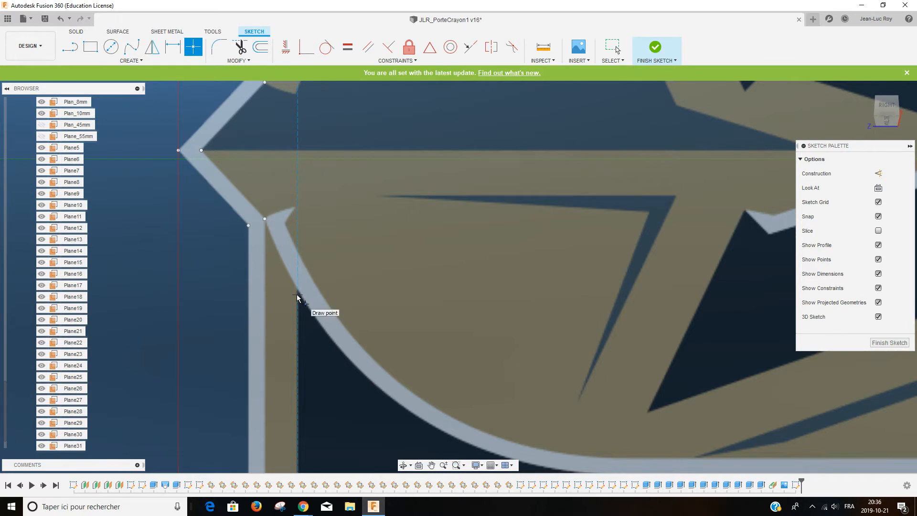
# Place sketch points in the lower and upper notches where the central arrowhead meets the diagonal gold bars
pyautogui.scroll(-2, 357, 329)
pyautogui.scroll(-6, 356, 329)
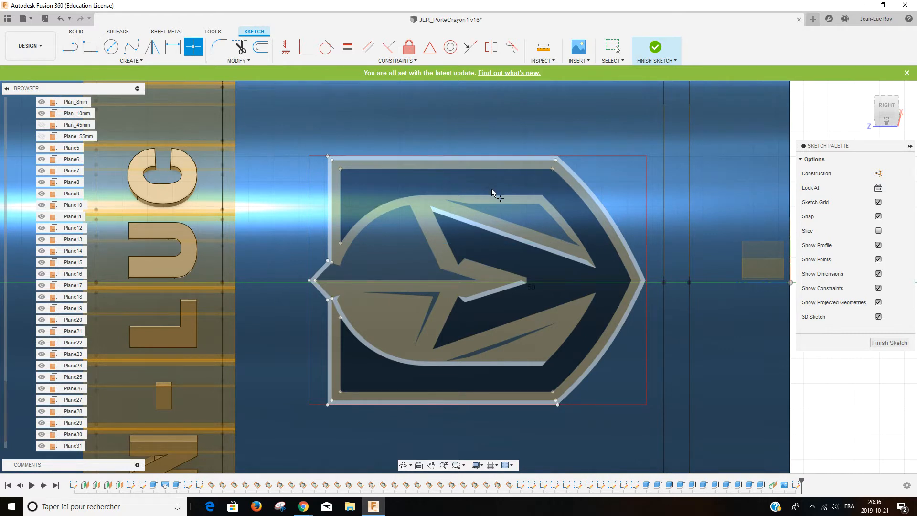
pyautogui.scroll(5, 457, 270)
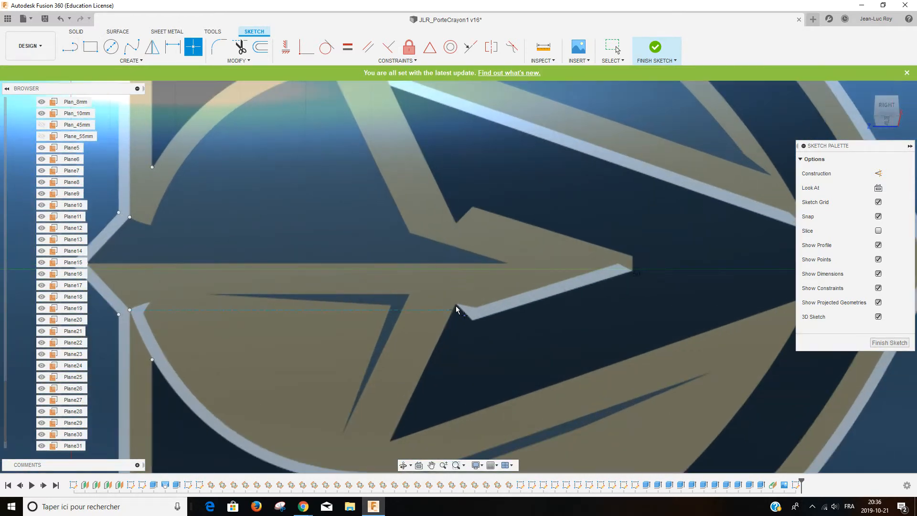
pyautogui.scroll(3, 456, 308)
pyautogui.scroll(-2, 454, 308)
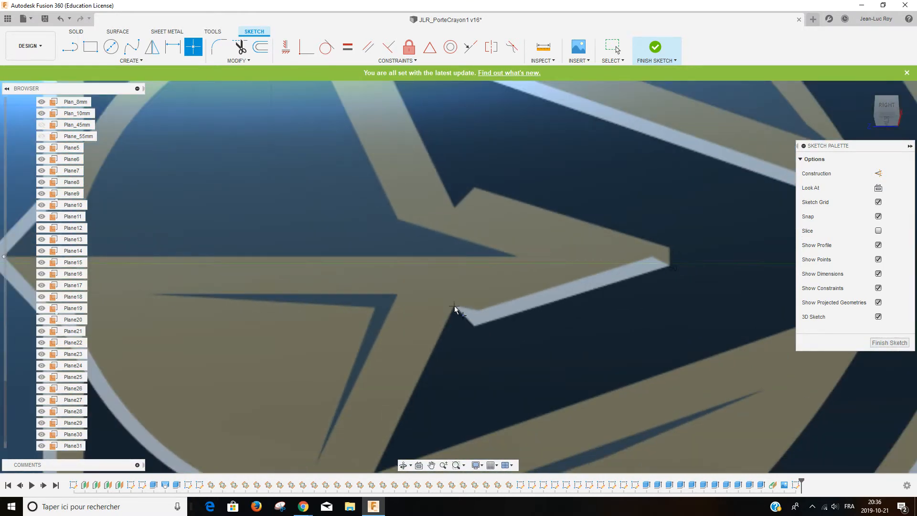
pyautogui.scroll(2, 454, 208)
pyautogui.click(454, 206)
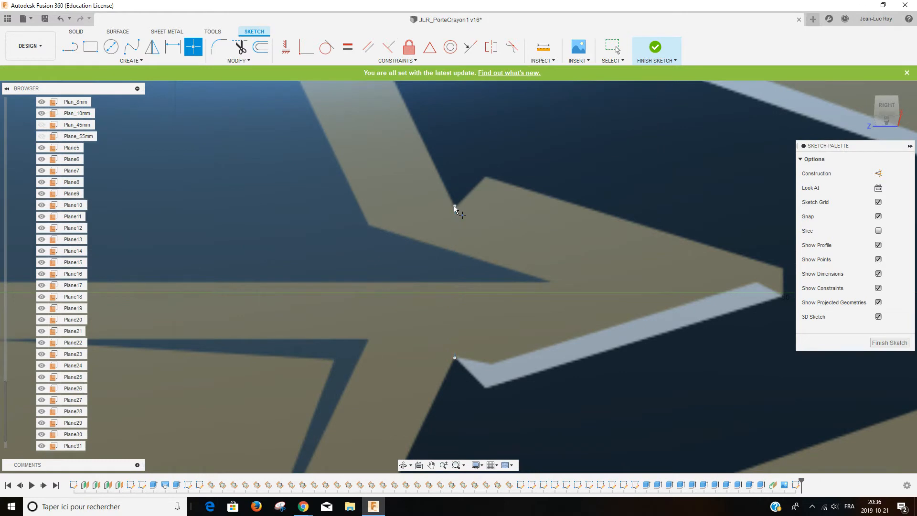
# Place sketch points on the central arrowhead's upper and lower outer corners and on both corners of its blunt right tip
pyautogui.click(487, 176)
pyautogui.click(487, 389)
pyautogui.scroll(2, 784, 272)
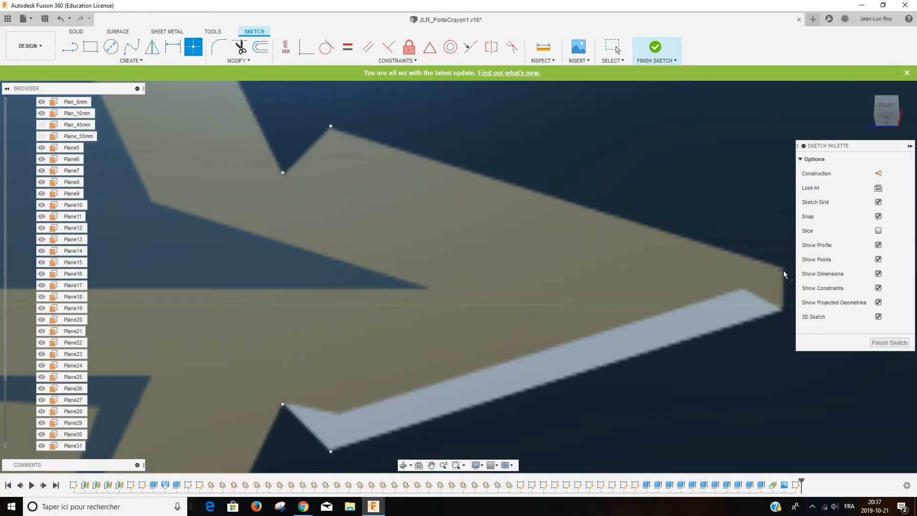
pyautogui.click(784, 310)
# Place a sketch point on the sharp right end of the blue area above the horizontal gold bar, inside the central arrowhead
pyautogui.scroll(-3, 784, 311)
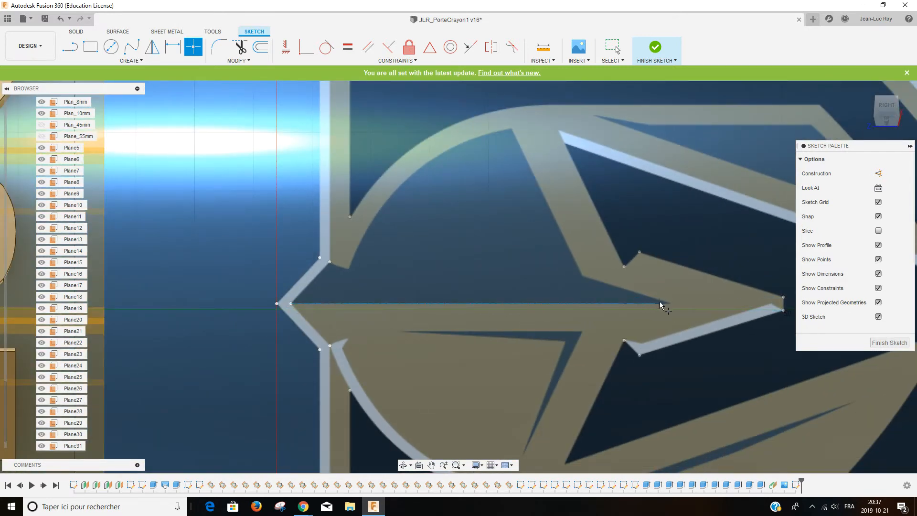
pyautogui.scroll(2, 663, 302)
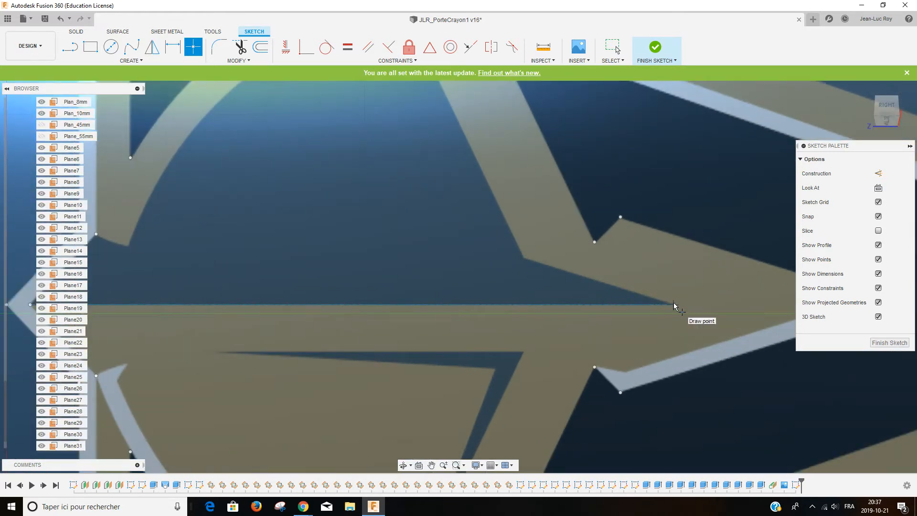
pyautogui.click(673, 303)
pyautogui.scroll(-4, 525, 258)
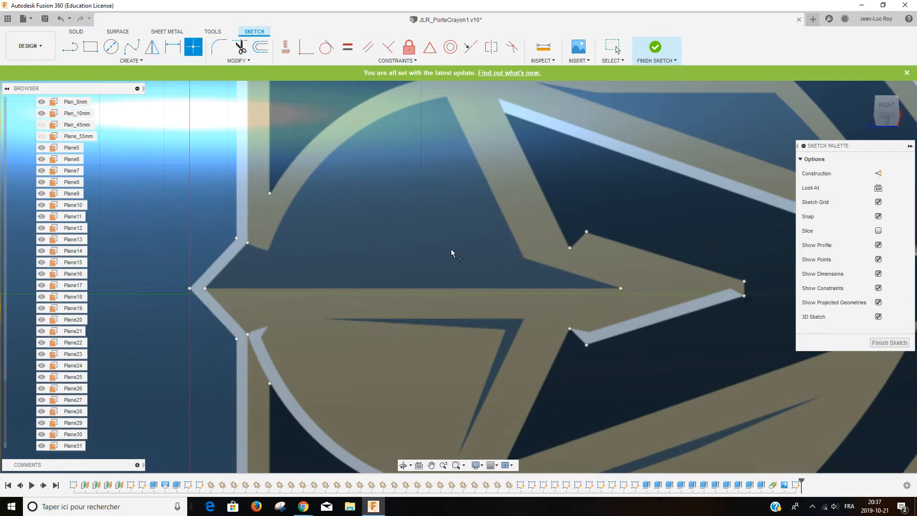
pyautogui.scroll(-2, 284, 257)
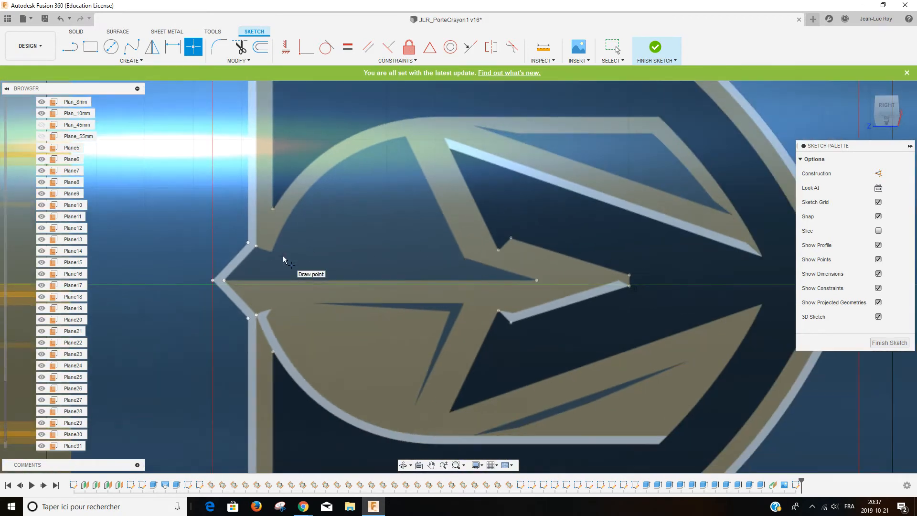
# Place sketch points on the emblem's inner corners just right of the shield's left tip, one above and one below the horizontal bar
pyautogui.scroll(4, 276, 252)
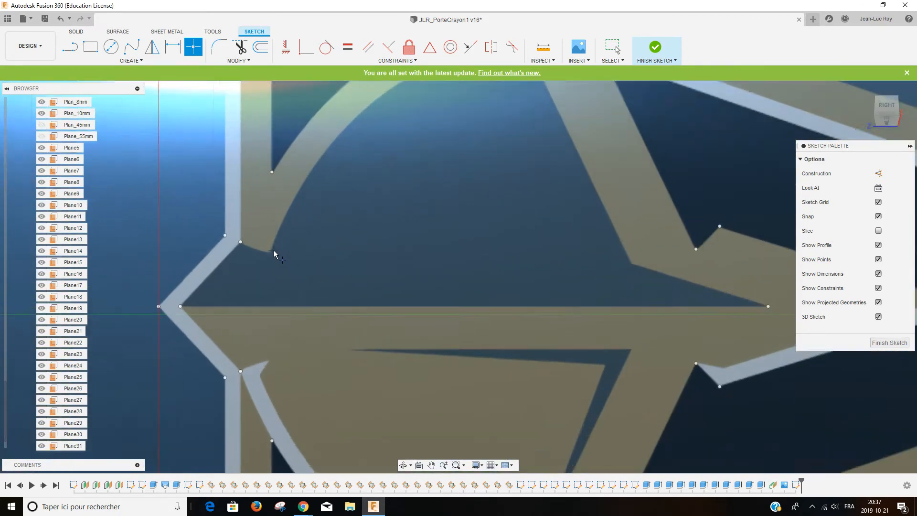
pyautogui.click(269, 253)
pyautogui.click(268, 375)
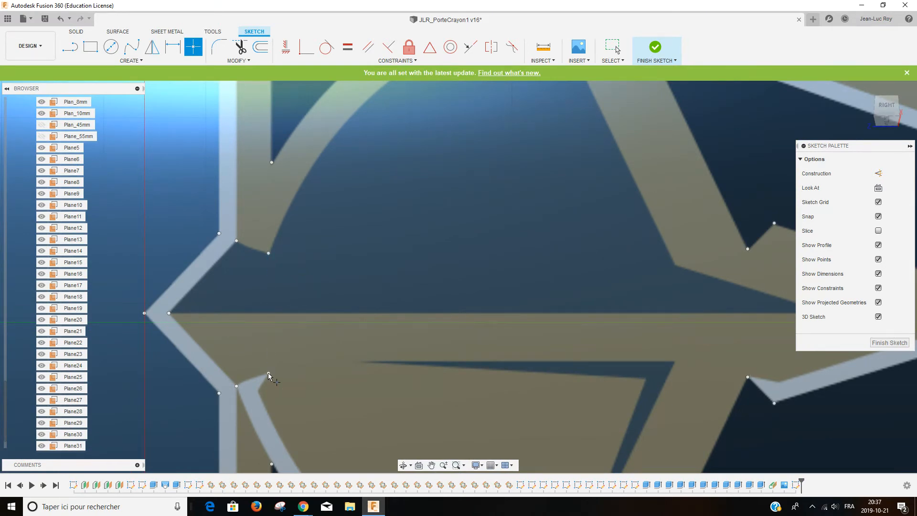
# Place sketch points along the shield's right tip on the gold band's inner and outer edges and on the silver border's outer edge
pyautogui.scroll(-3, 268, 372)
pyautogui.scroll(-2, 268, 373)
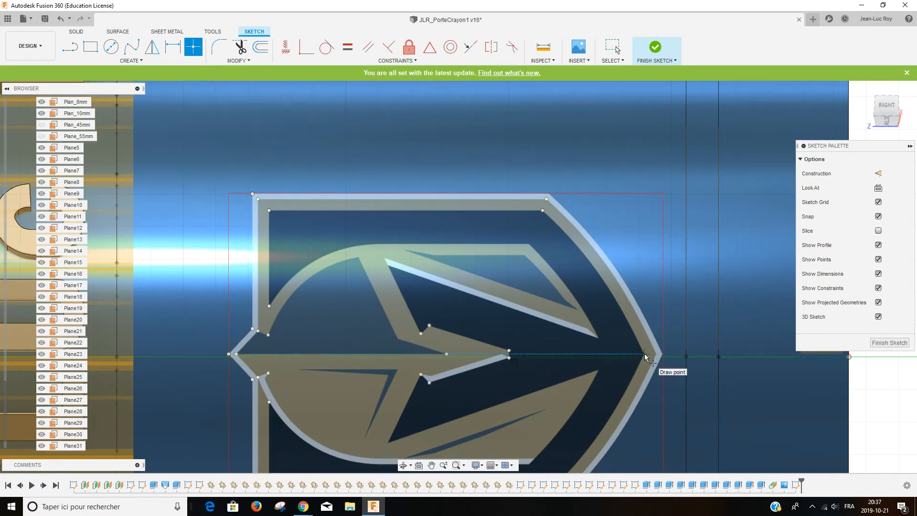
pyautogui.scroll(3, 644, 354)
pyautogui.scroll(1, 644, 353)
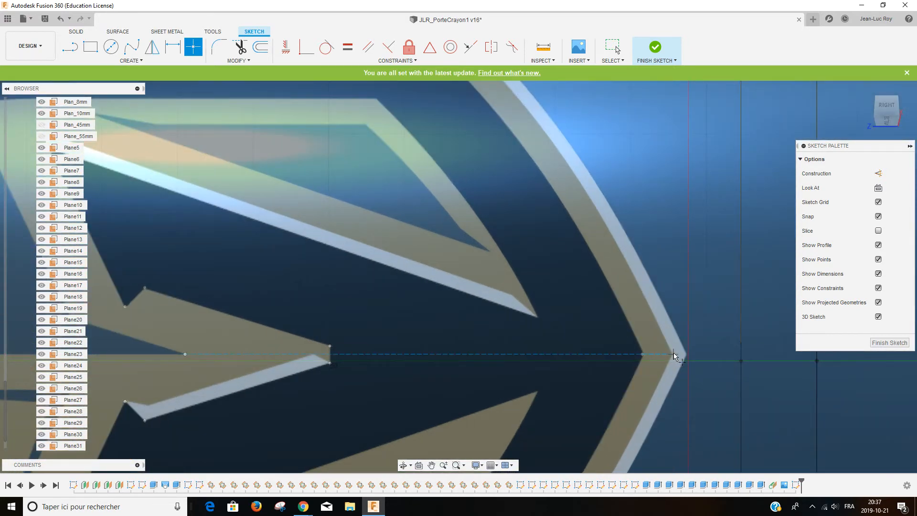
pyautogui.scroll(4, 687, 354)
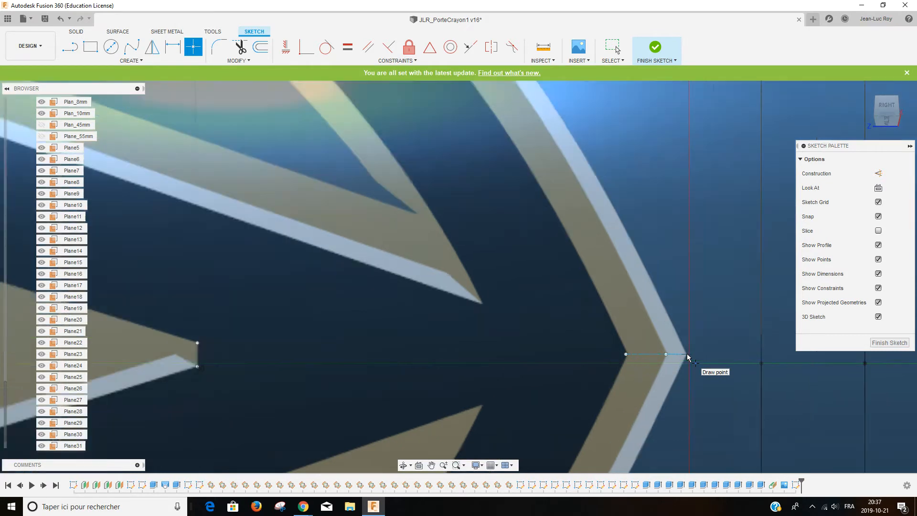
pyautogui.scroll(1, 686, 354)
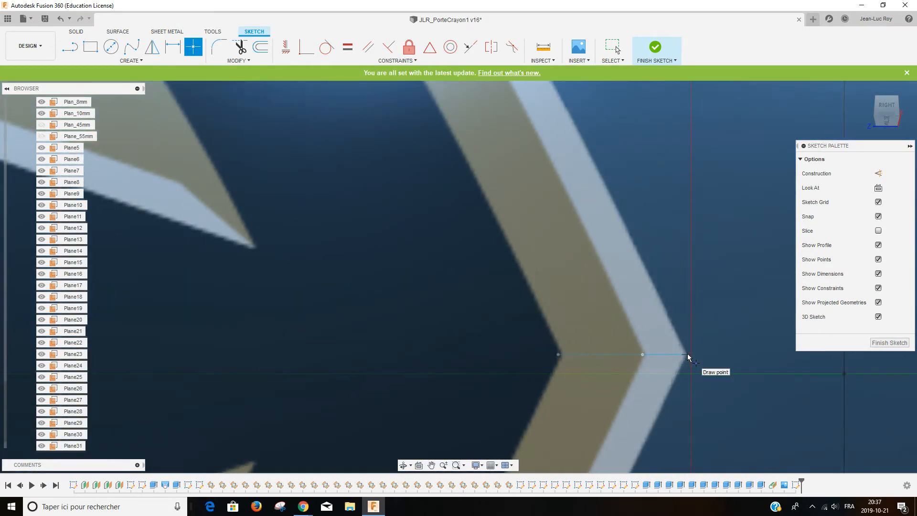
# Place sketch points on the sharp right ends of the emblem's upper and lower wings
pyautogui.scroll(-8, 687, 354)
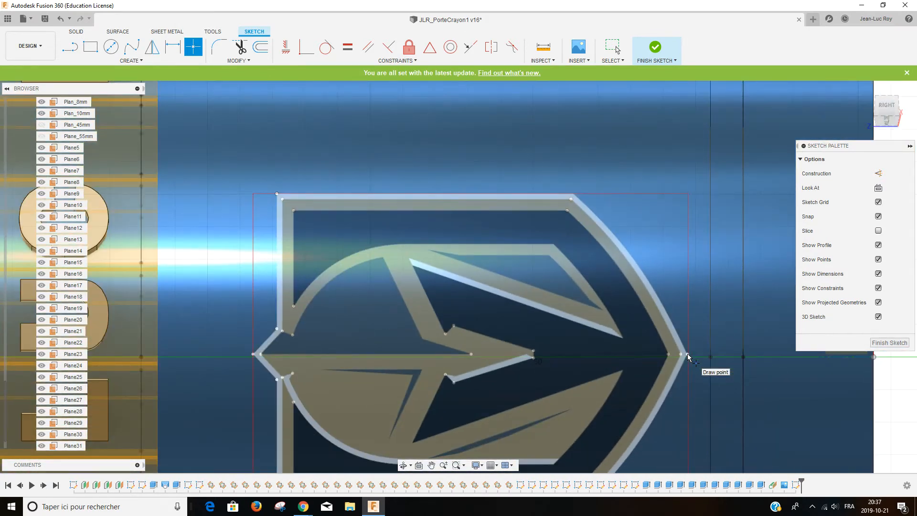
pyautogui.scroll(-2, 687, 353)
pyautogui.scroll(3, 624, 341)
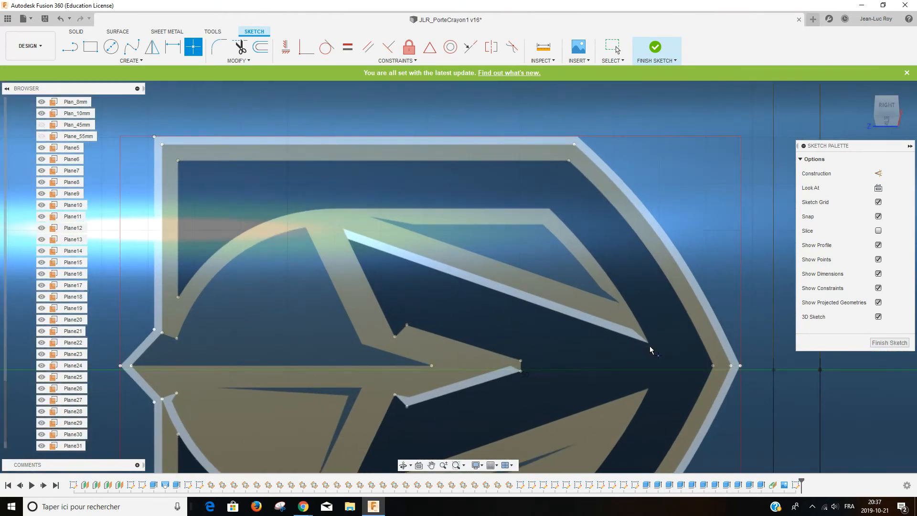
pyautogui.scroll(5, 649, 346)
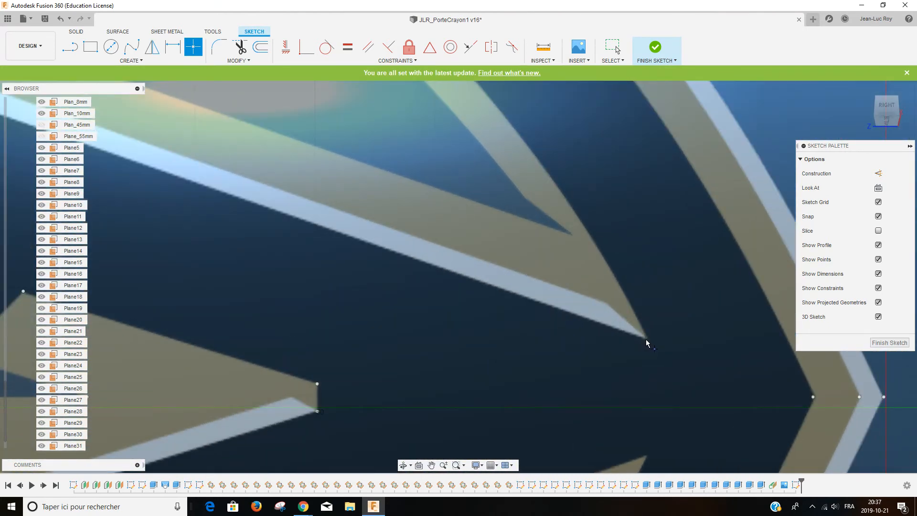
pyautogui.click(647, 340)
pyautogui.press('Escape')
pyautogui.scroll(-10, 685, 440)
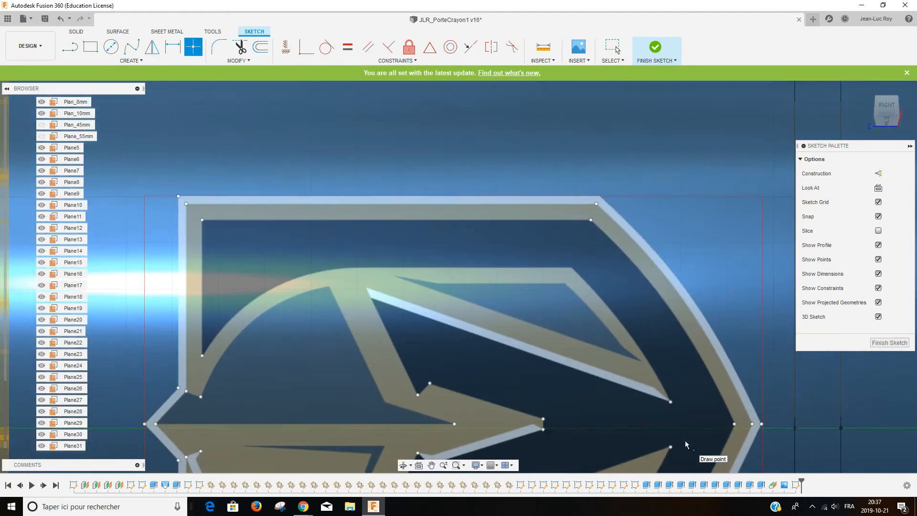
# Place a sketch point on the silver border's upper right outer corner, vertically aligned with the lower right corner point, and end the Point command
pyautogui.scroll(3, 685, 440)
pyautogui.scroll(-6, 685, 439)
pyautogui.scroll(3, 686, 436)
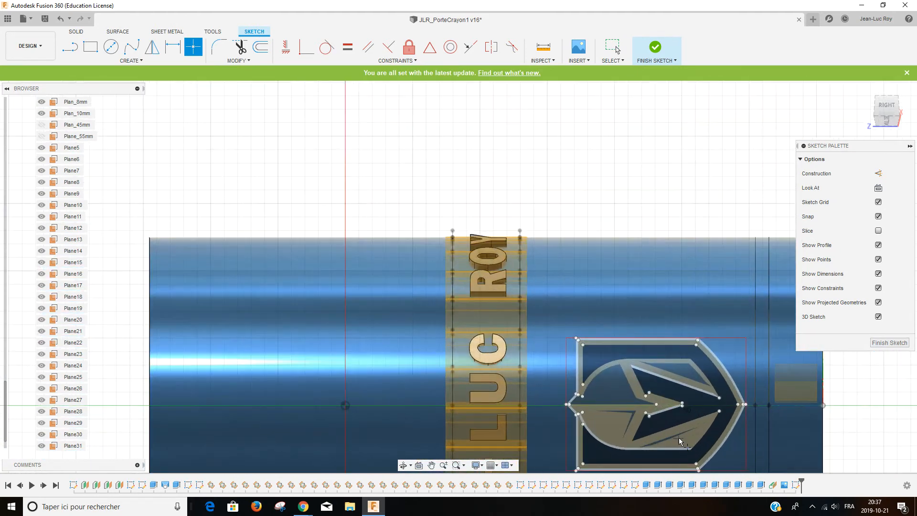
pyautogui.scroll(3, 613, 450)
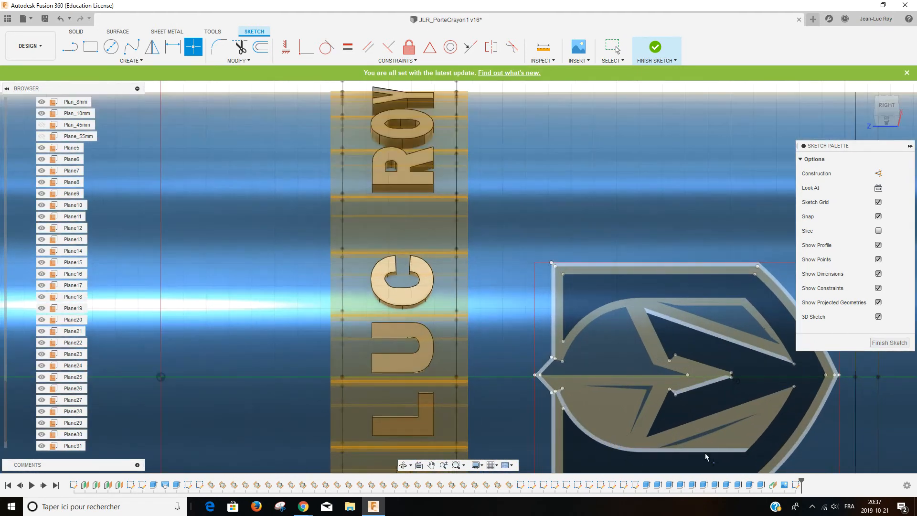
pyautogui.scroll(-2, 727, 408)
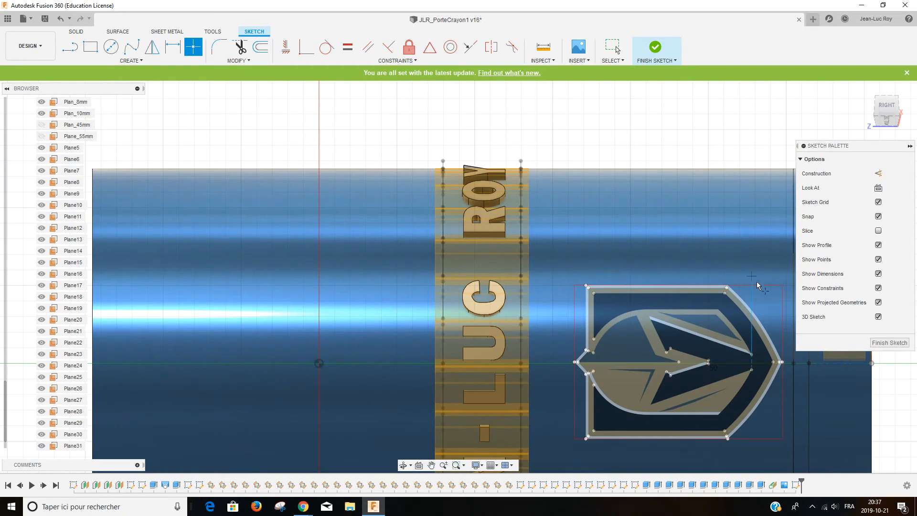
pyautogui.scroll(6, 725, 291)
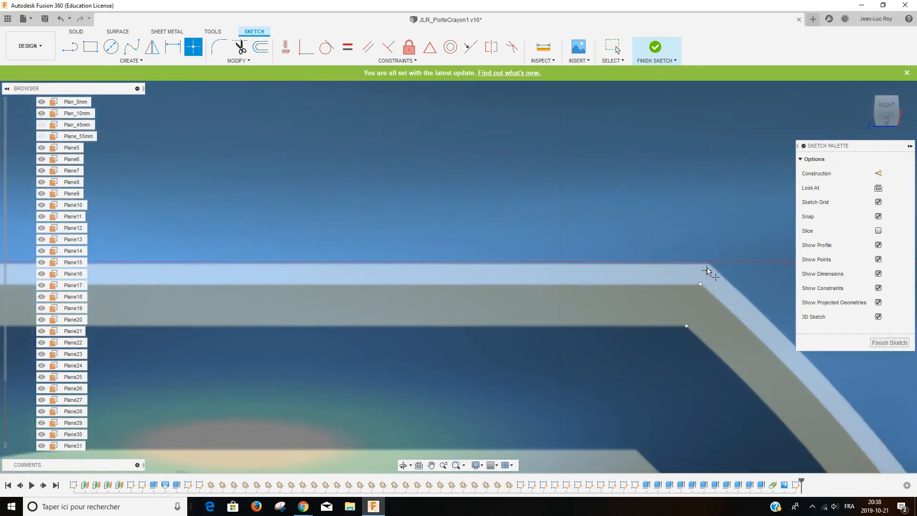
pyautogui.scroll(-5, 454, 276)
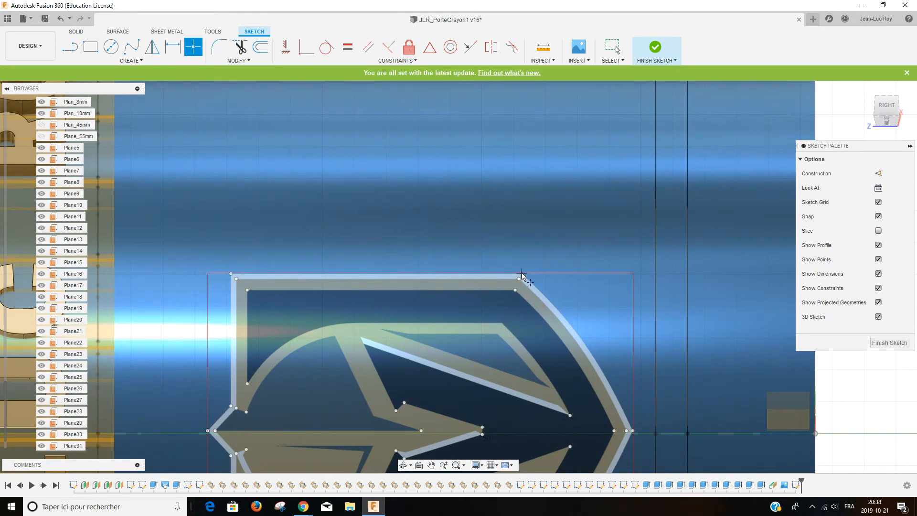
pyautogui.scroll(6, 520, 271)
pyautogui.scroll(-1, 521, 276)
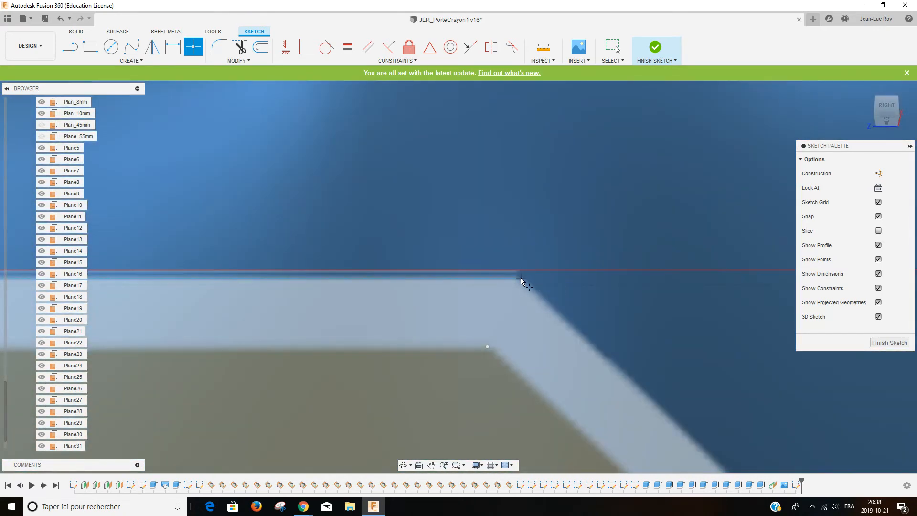
pyautogui.scroll(-8, 529, 362)
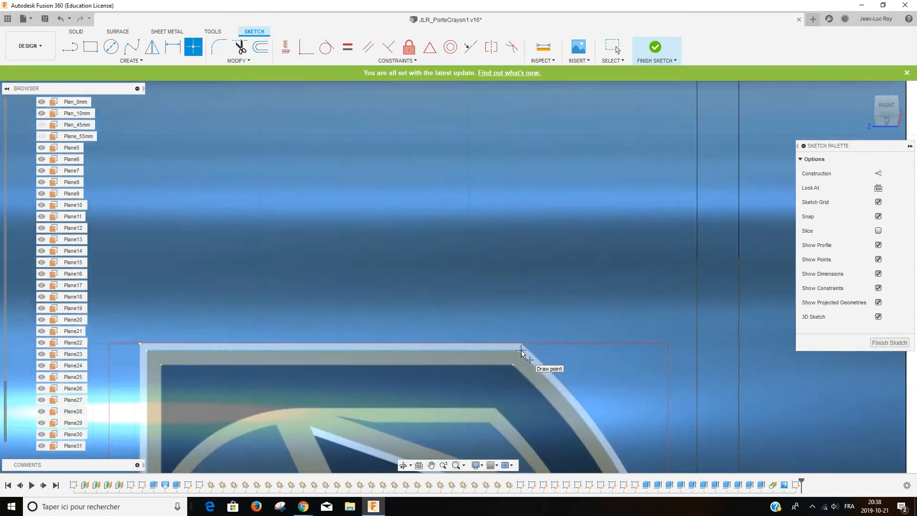
pyautogui.scroll(8, 525, 429)
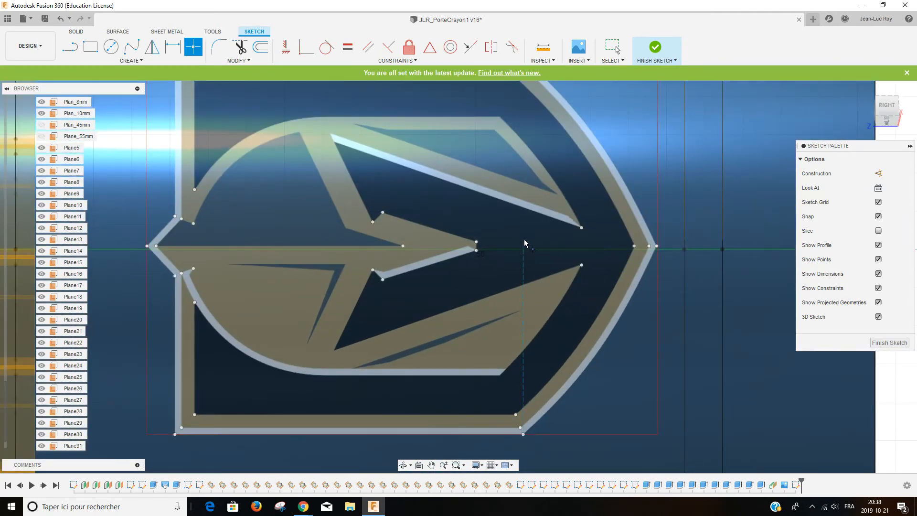
pyautogui.scroll(-4, 524, 119)
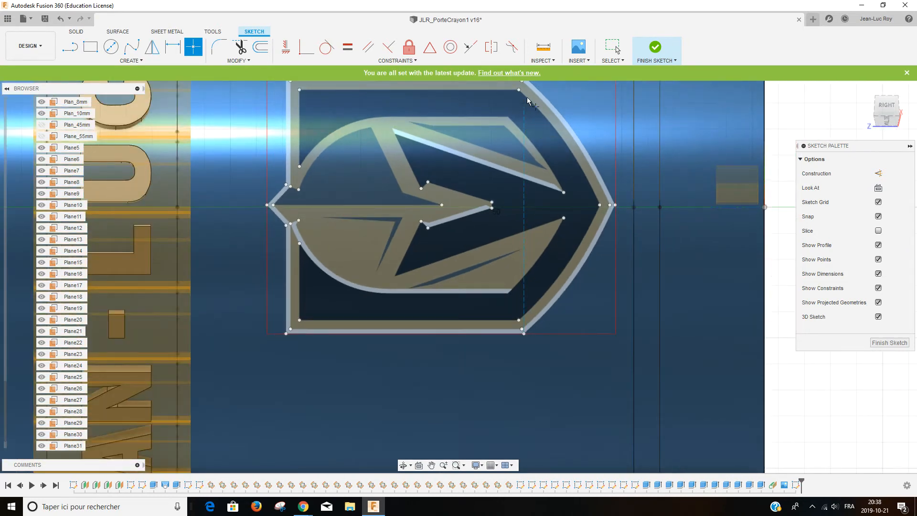
pyautogui.moveTo(527, 83); pyautogui.dragTo(533, 154, button='middle')
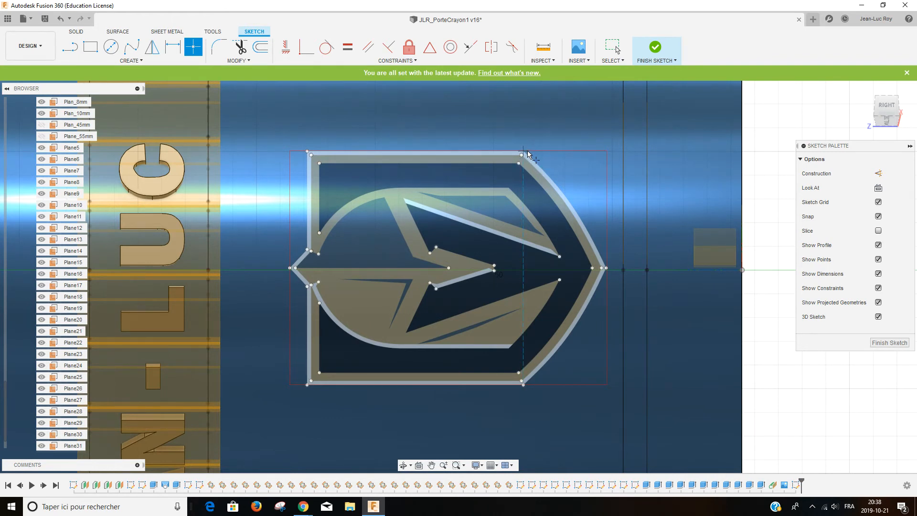
pyautogui.scroll(5, 527, 153)
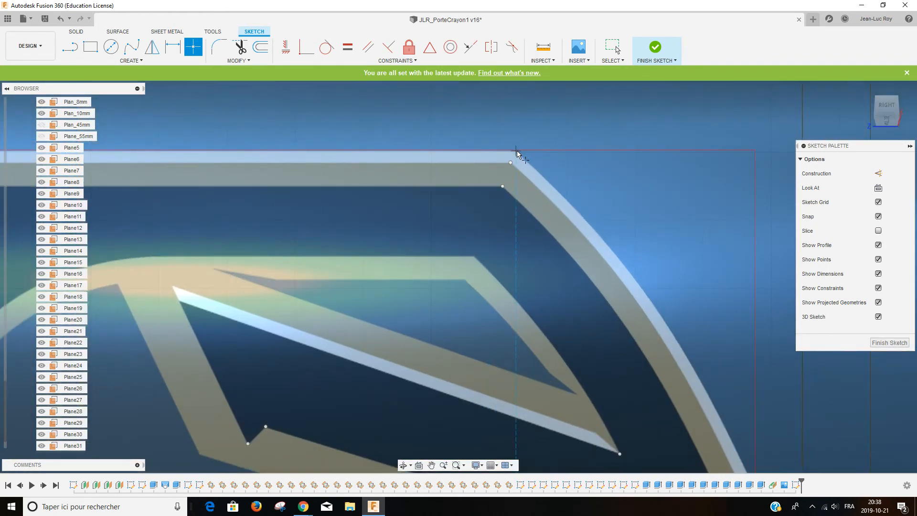
pyautogui.scroll(-5, 209, 164)
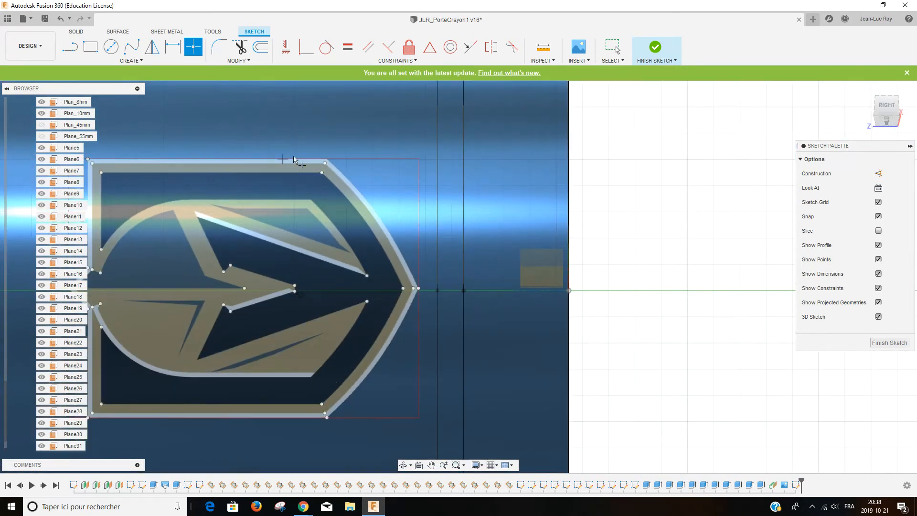
pyautogui.scroll(3, 333, 166)
pyautogui.scroll(3, 333, 163)
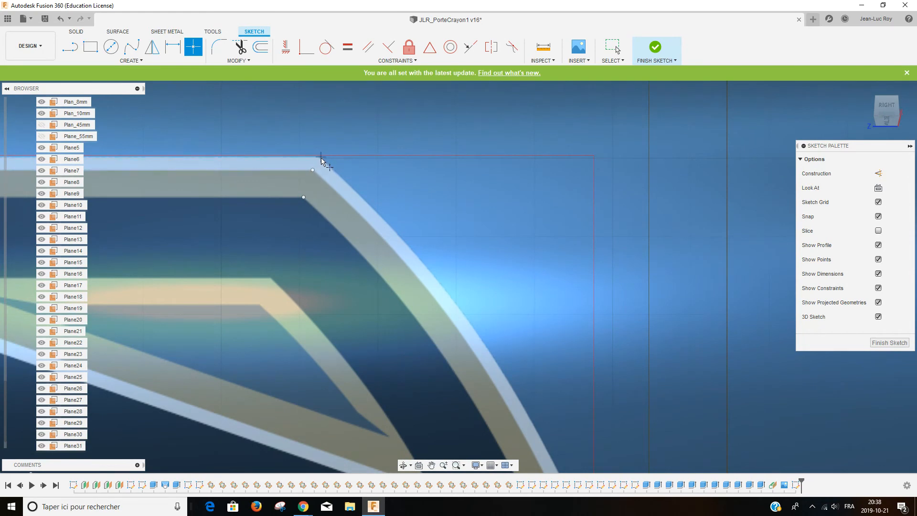
pyautogui.scroll(2, 348, 380)
pyautogui.scroll(-6, 348, 380)
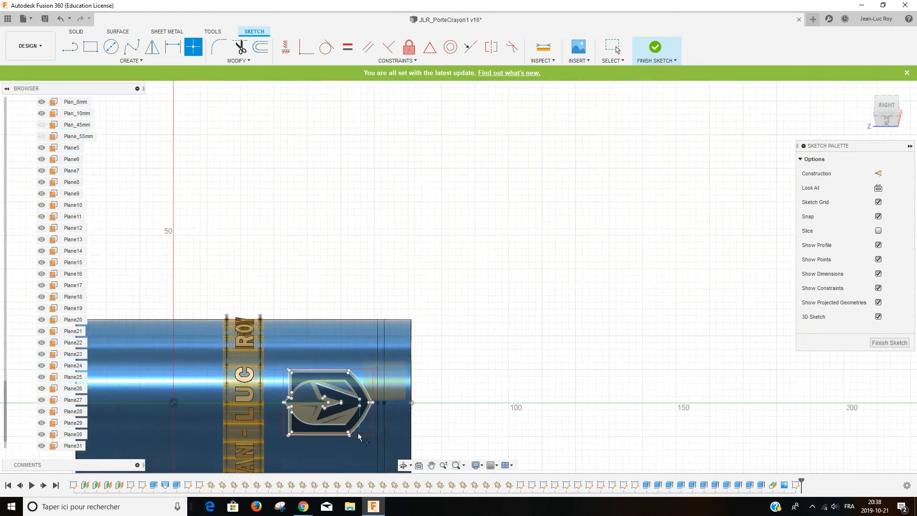
pyautogui.scroll(4, 346, 436)
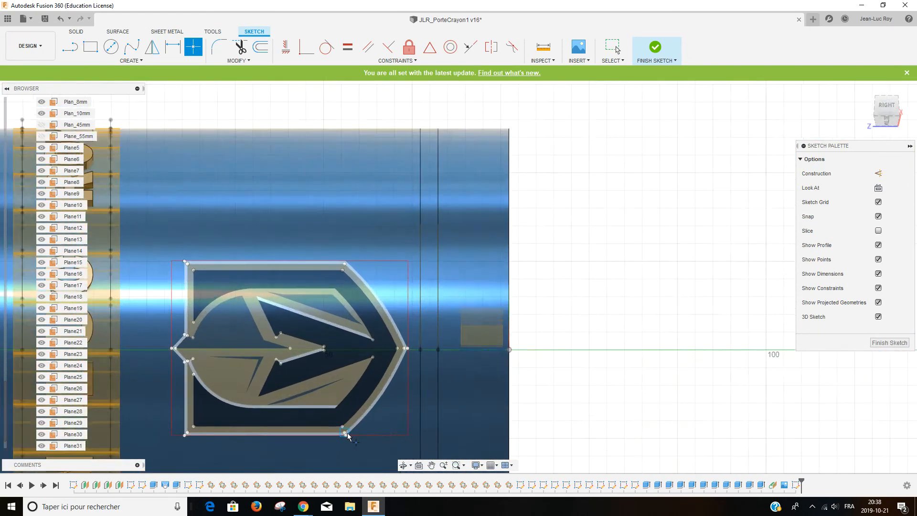
pyautogui.click(344, 436)
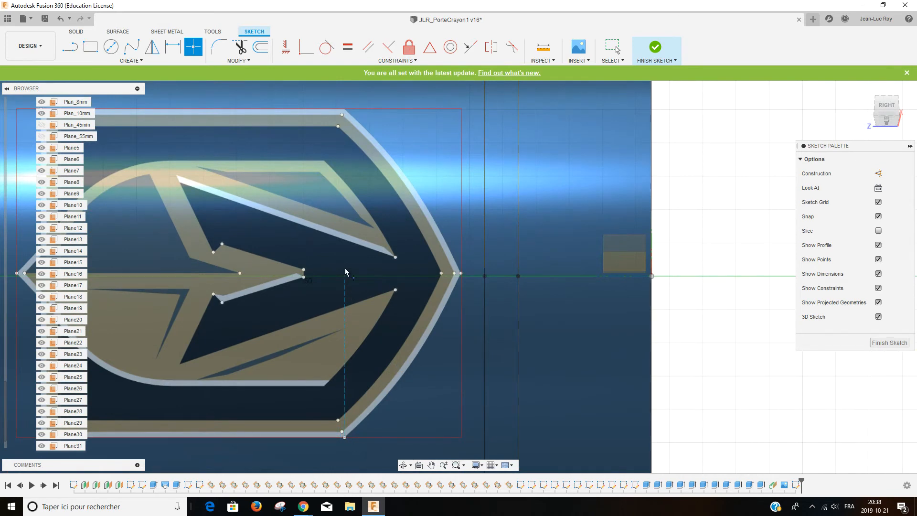
pyautogui.click(345, 109)
pyautogui.click(350, 147)
pyautogui.press('Escape')
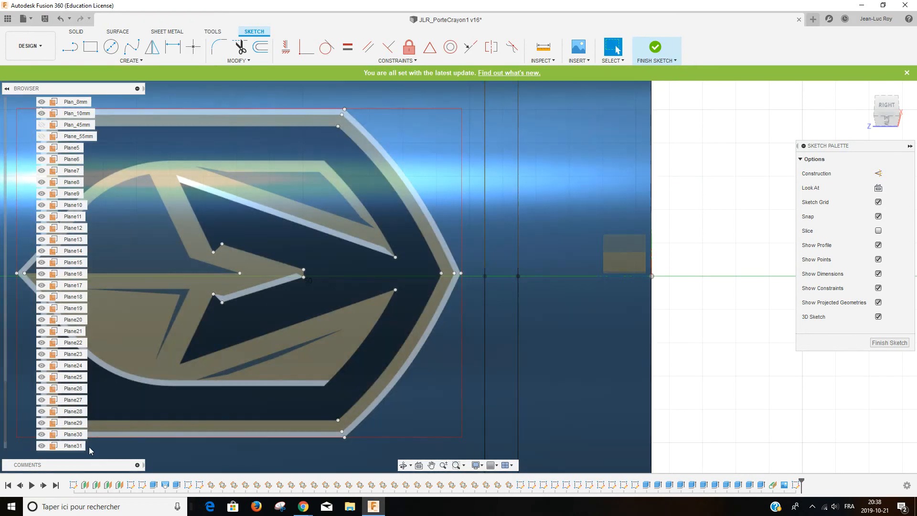
# Restart the Point command and place a sketch point on the upper wing's outer corner, where its straight top edge meets the slanted right edge
pyautogui.scroll(-2, 212, 343)
pyautogui.scroll(-2, 292, 299)
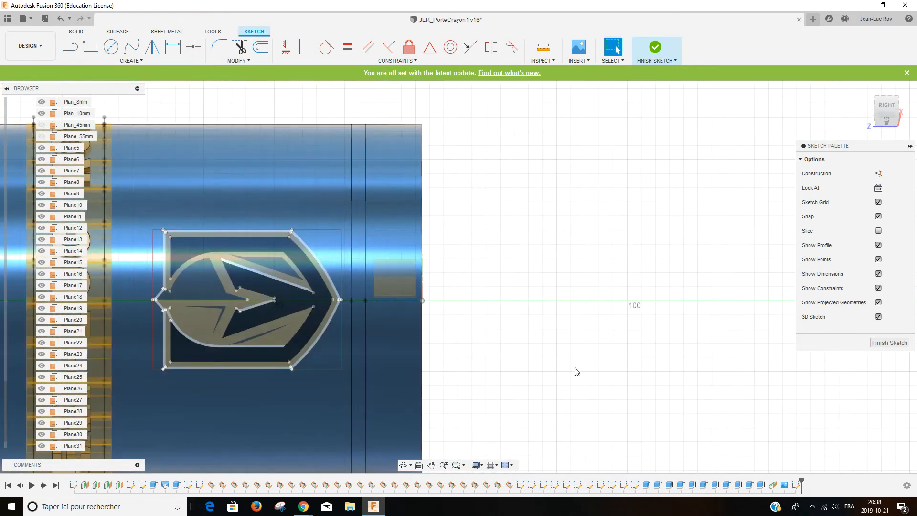
pyautogui.scroll(-3, 129, 238)
pyautogui.moveTo(129, 240); pyautogui.dragTo(363, 226, button='middle')
pyautogui.scroll(-1, 363, 225)
pyautogui.scroll(5, 363, 225)
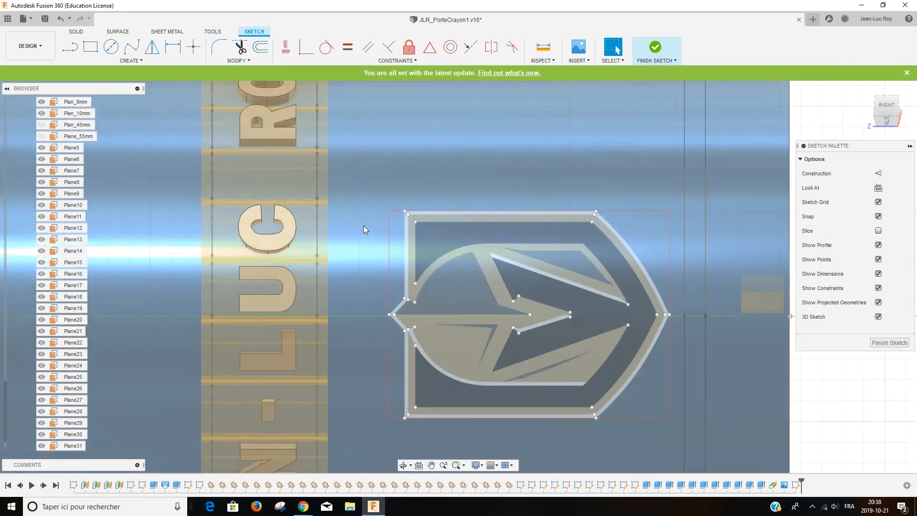
pyautogui.scroll(1, 640, 345)
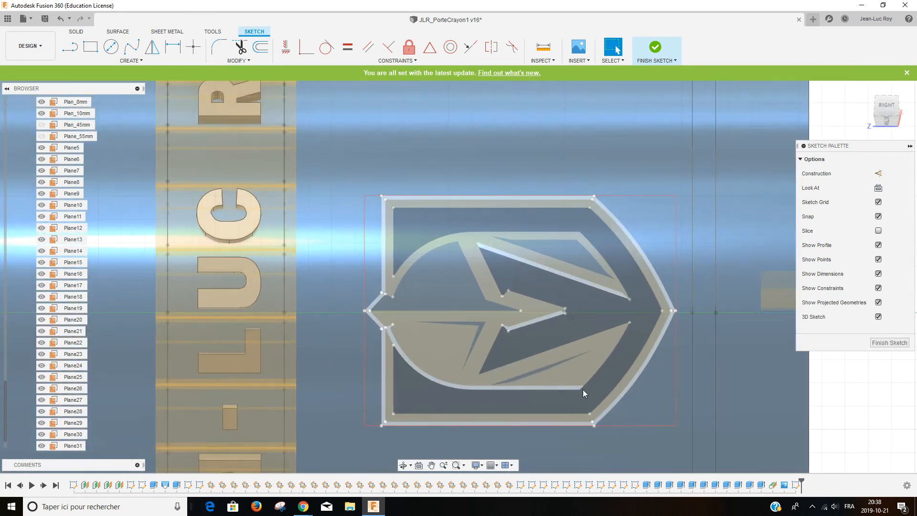
pyautogui.scroll(2, 583, 390)
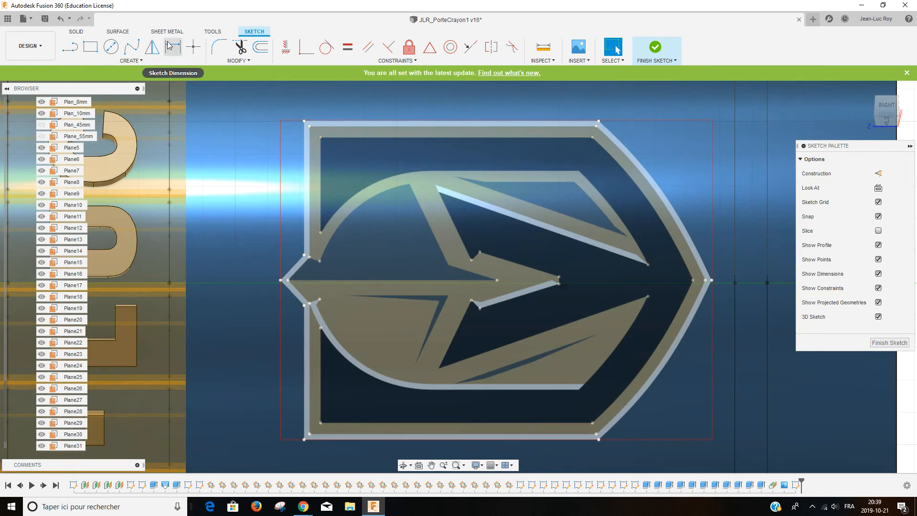
pyautogui.click(199, 49)
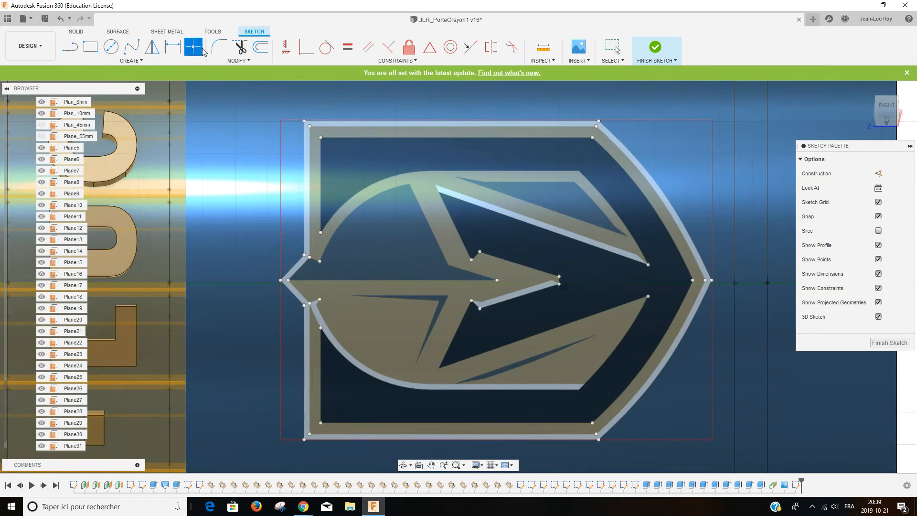
pyautogui.scroll(5, 615, 172)
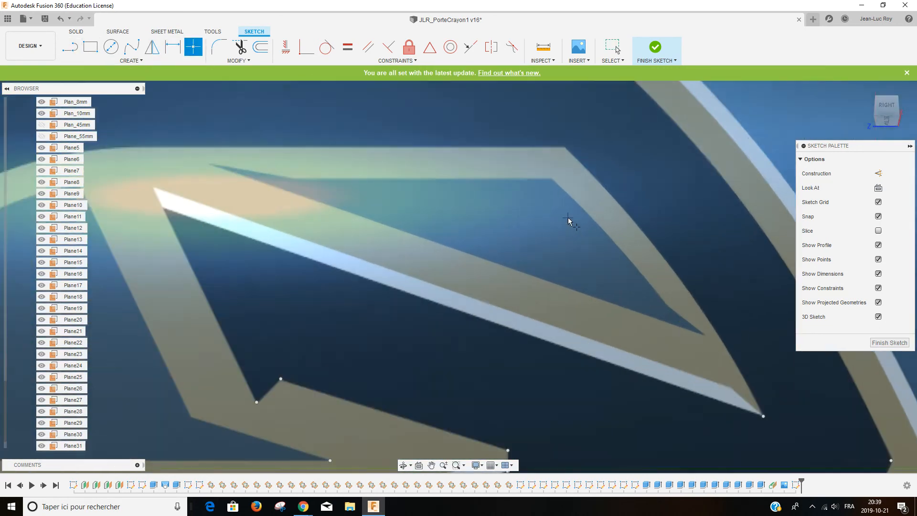
pyautogui.scroll(-1, 563, 140)
pyautogui.scroll(2, 565, 139)
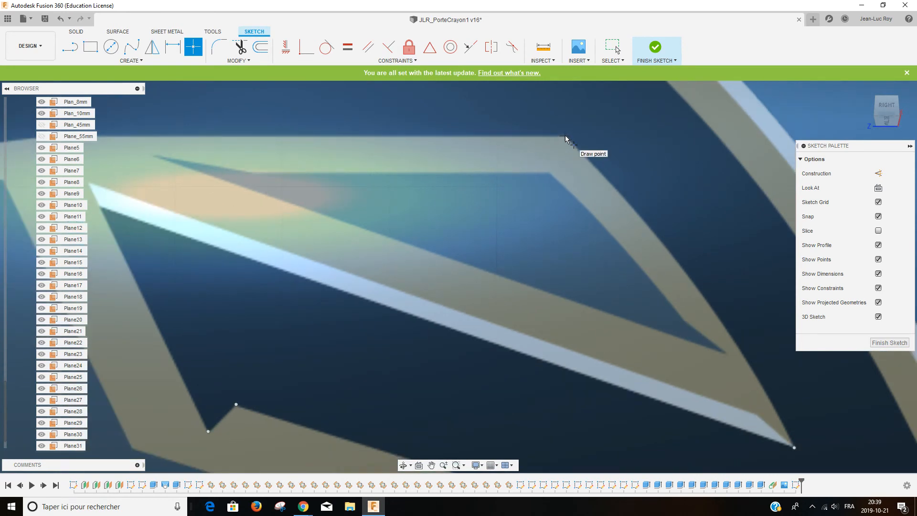
pyautogui.scroll(-10, 580, 328)
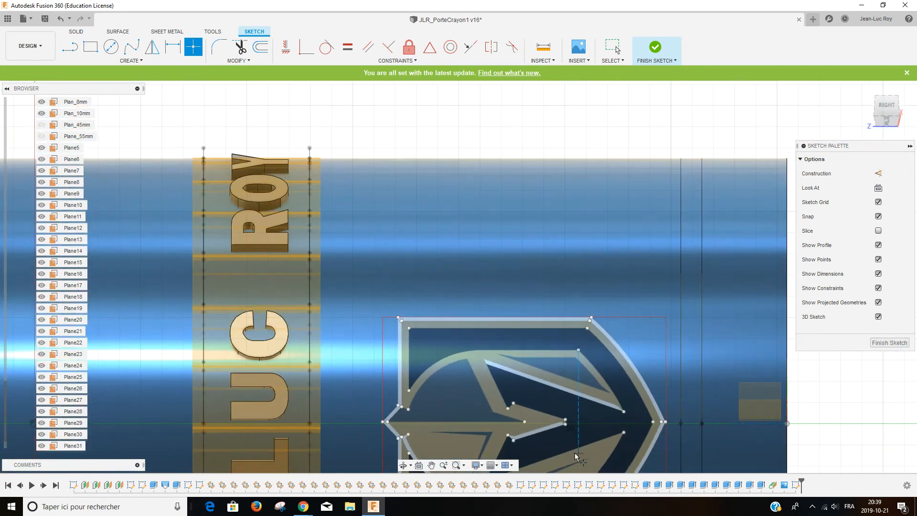
# Place a sketch point on the lower wing's outer corner, where its straight bottom edge meets the slanted right edge
pyautogui.scroll(-5, 580, 448)
pyautogui.scroll(5, 583, 462)
pyautogui.scroll(10, 583, 462)
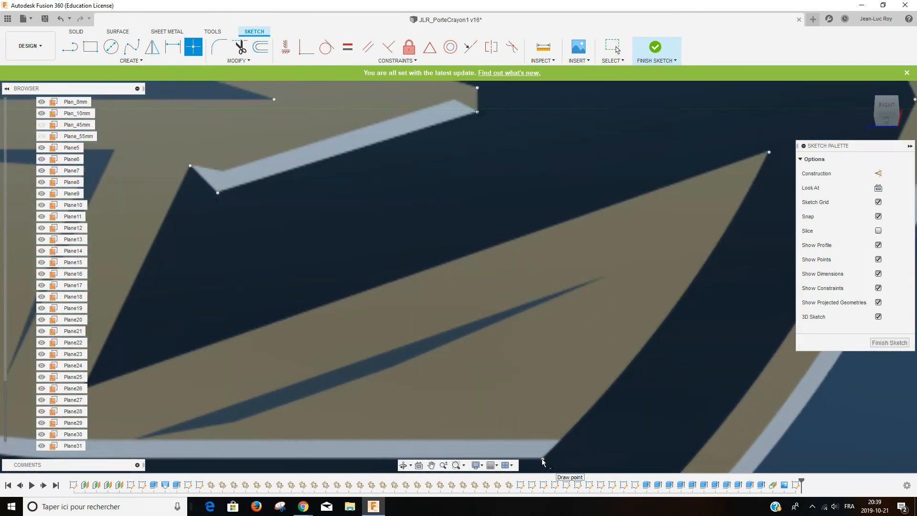
pyautogui.scroll(-10, 542, 459)
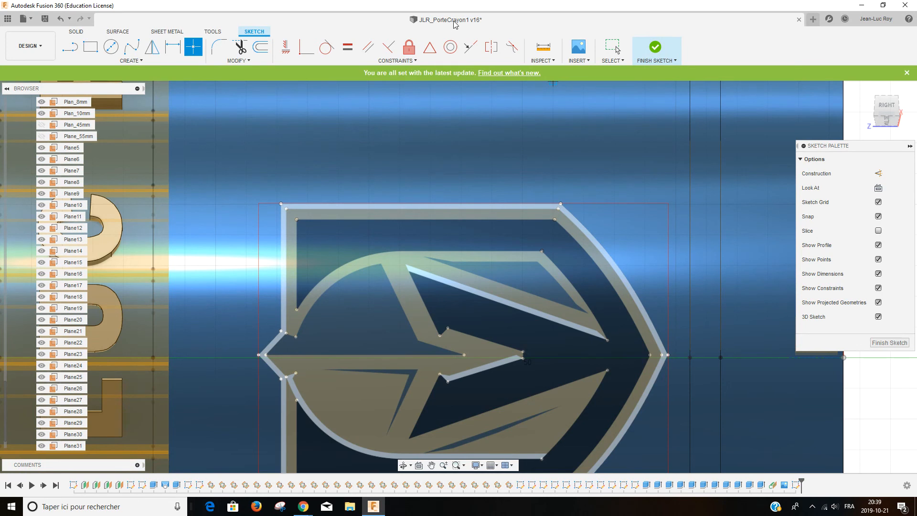
# Finish the sketch and save the design with the version description JLR_PorteCrayon1
pyautogui.click(655, 48)
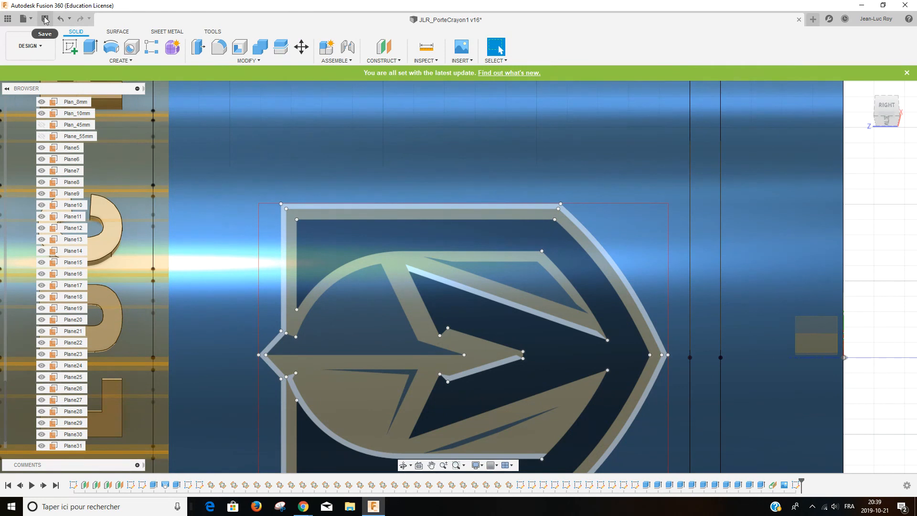
pyautogui.click(46, 19)
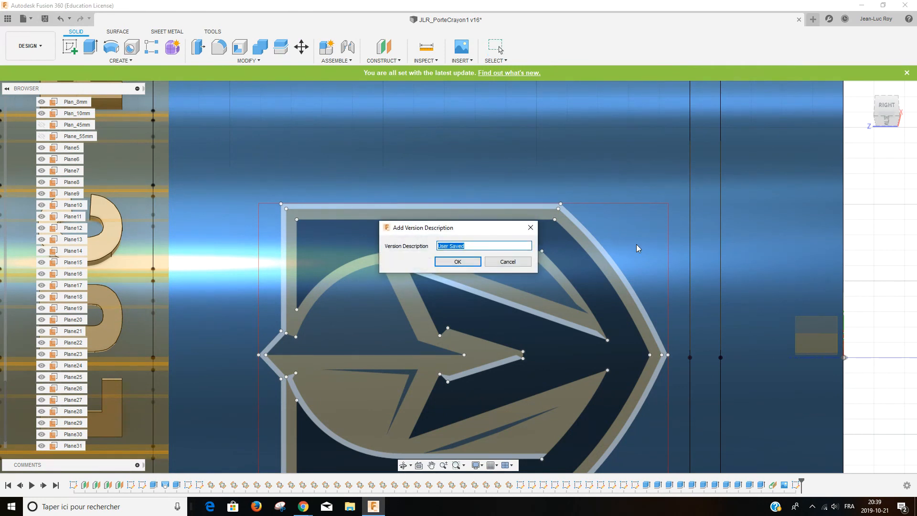
pyautogui.write('JLR_PorteCrayon1')
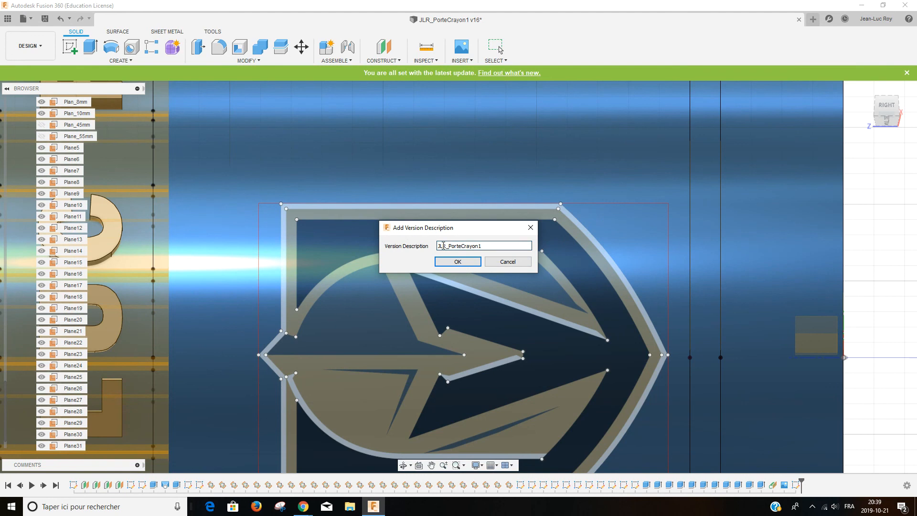
pyautogui.click(467, 264)
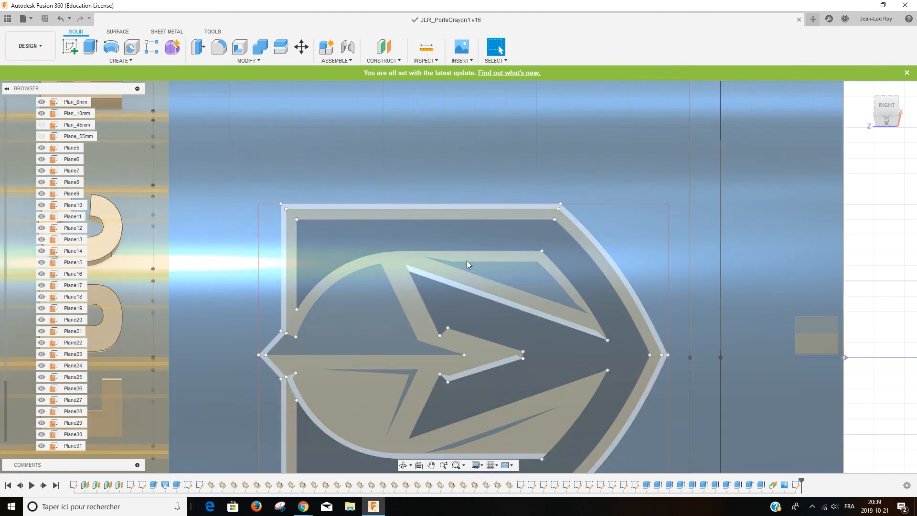